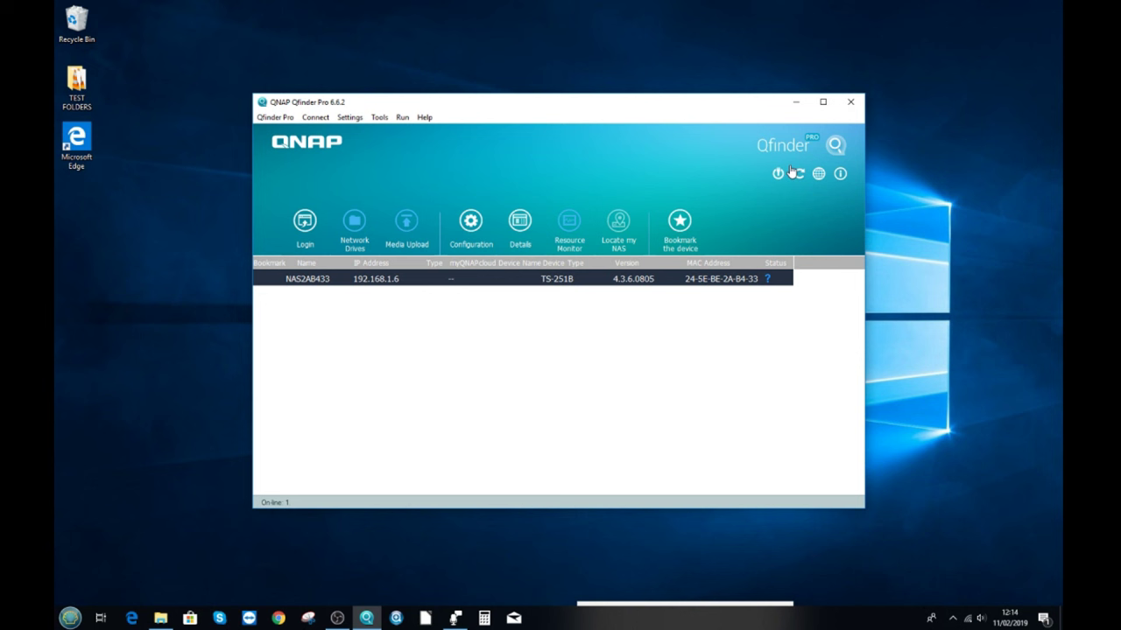
Refresh Qfinder Pro and accept launching the Smart Installation Guide for the uninitialised TS-251B.
click(799, 175)
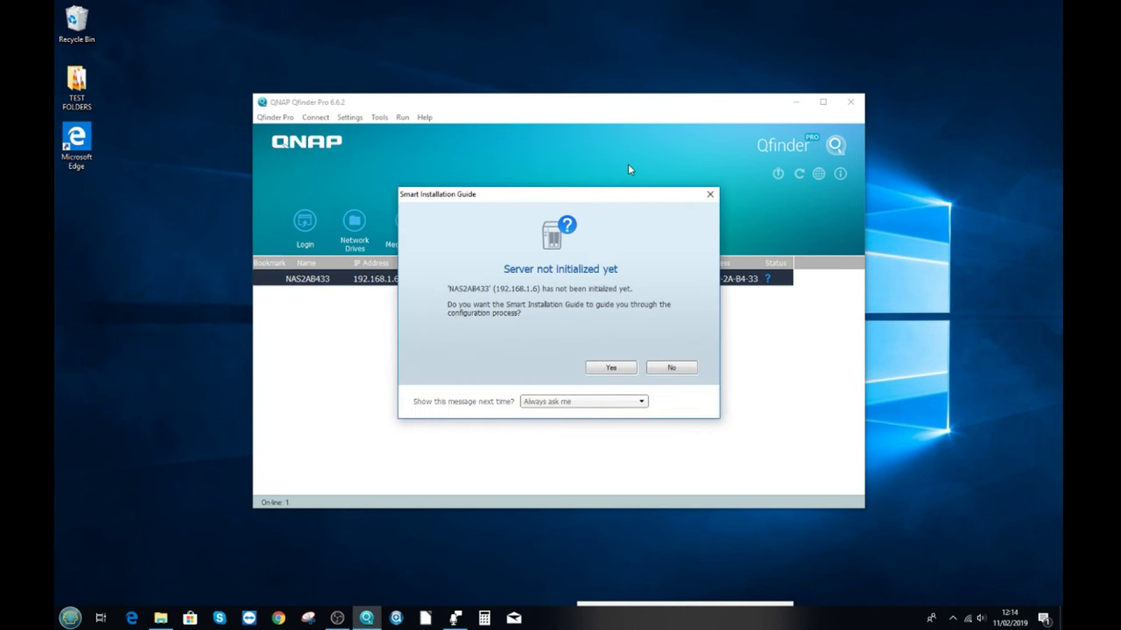
drag(615, 195, 627, 167)
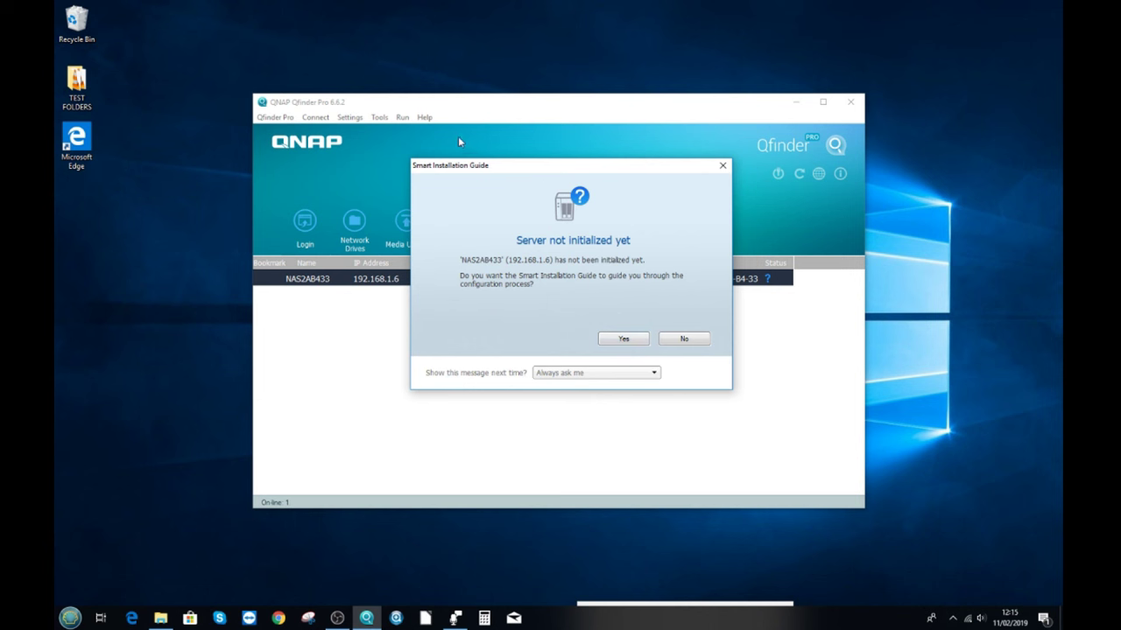
click(624, 339)
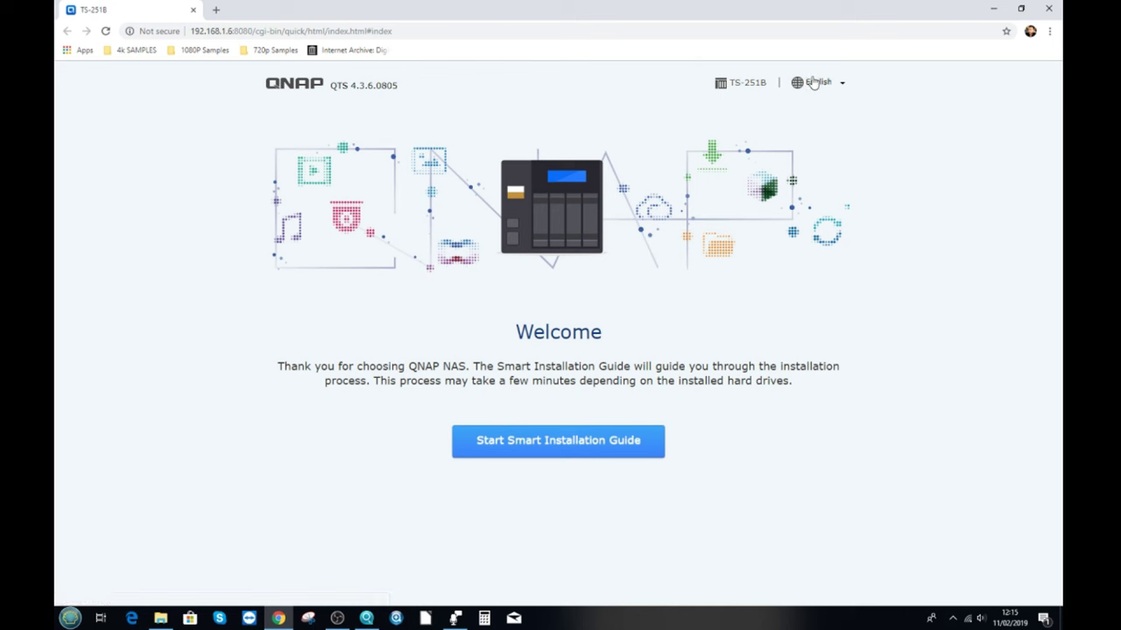
Start the Smart Installation Guide and rename the NAS to TS251B.
click(570, 440)
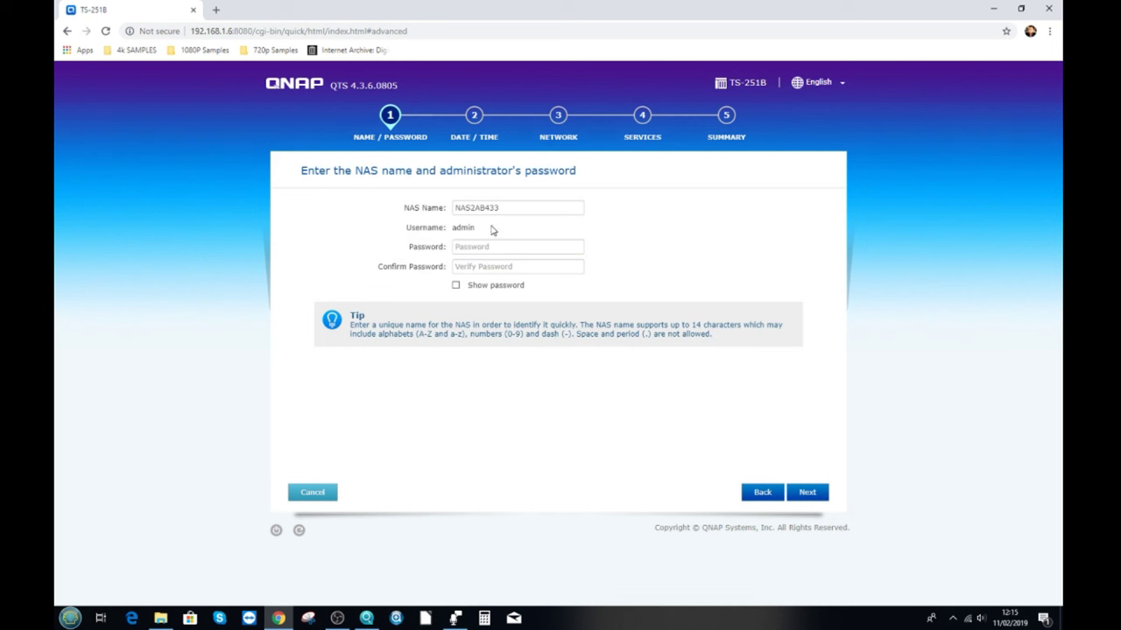
drag(501, 208, 439, 205)
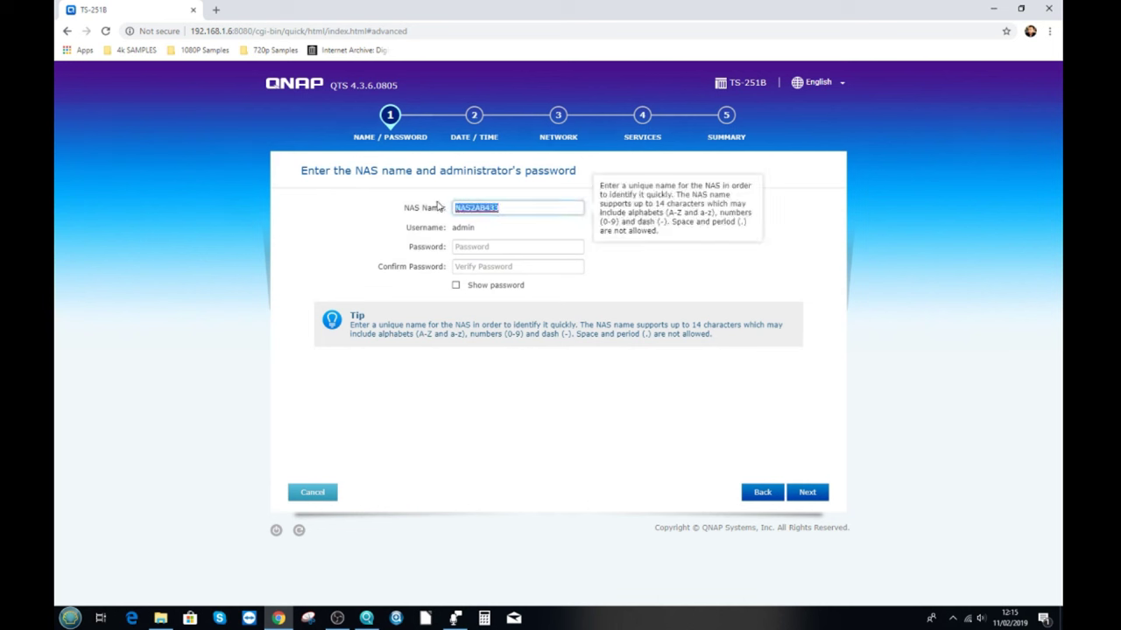
text(TS251B)
click(490, 247)
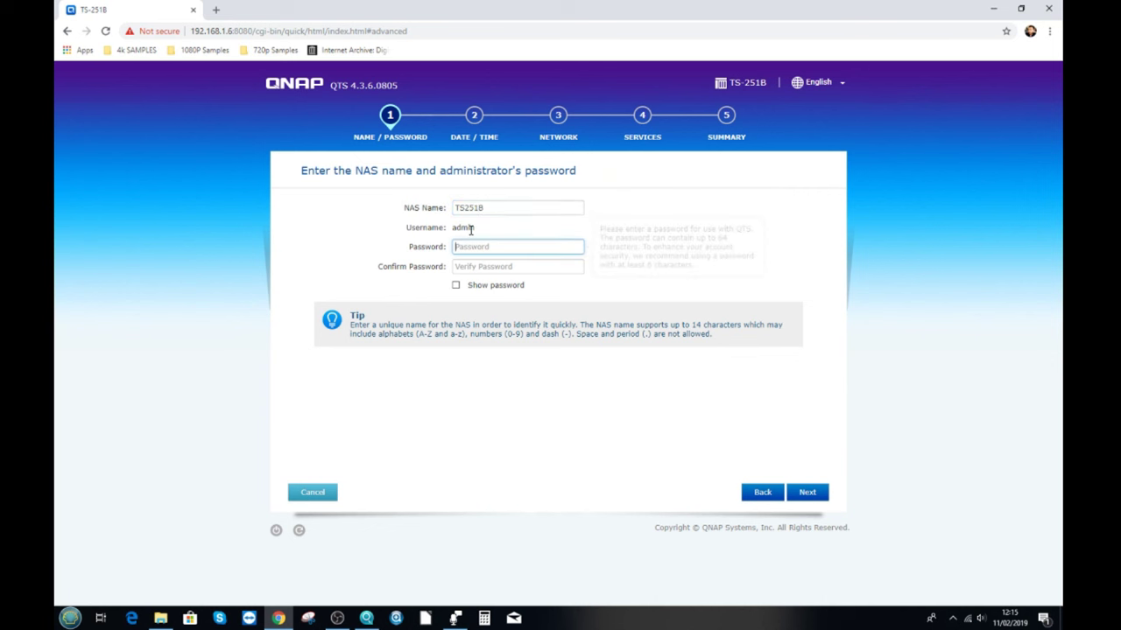
click(483, 247)
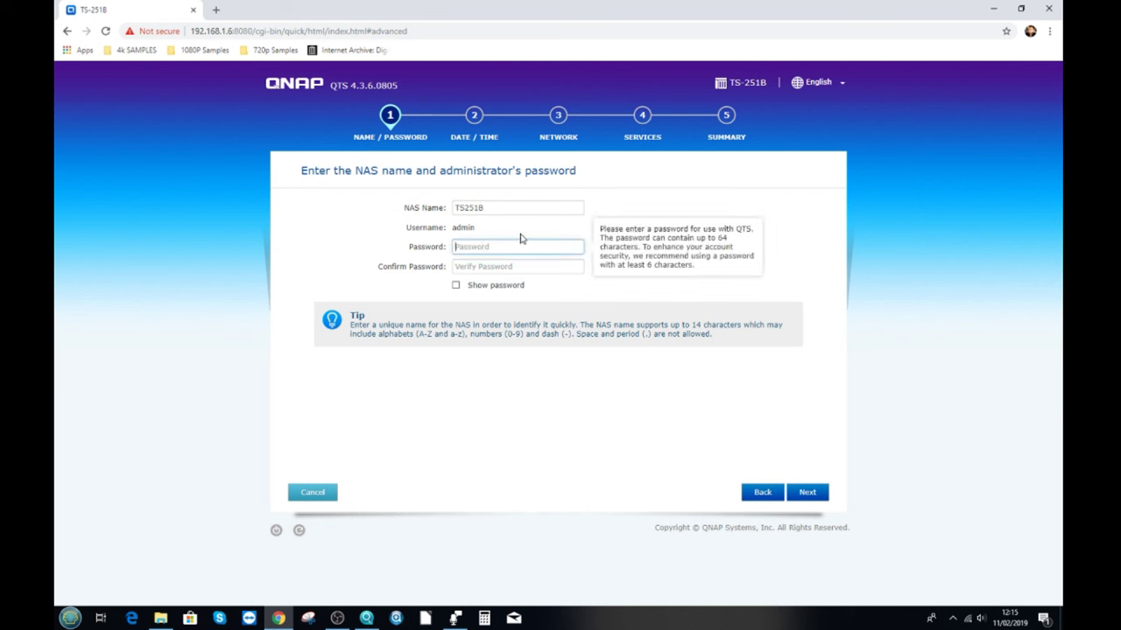
click(513, 207)
text(a)
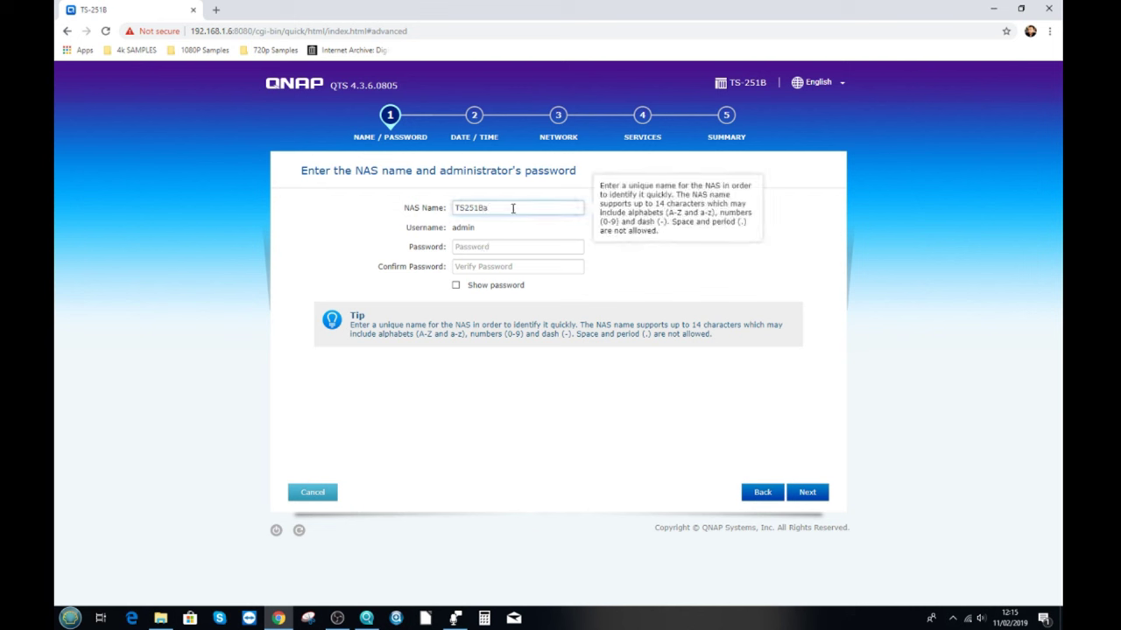
key(BackSpace)
Enter and confirm the admin password, then continue to the date and time step.
click(500, 245)
text(••••••••)
key(Tab)
text(••••••••)
click(457, 287)
click(457, 288)
click(812, 498)
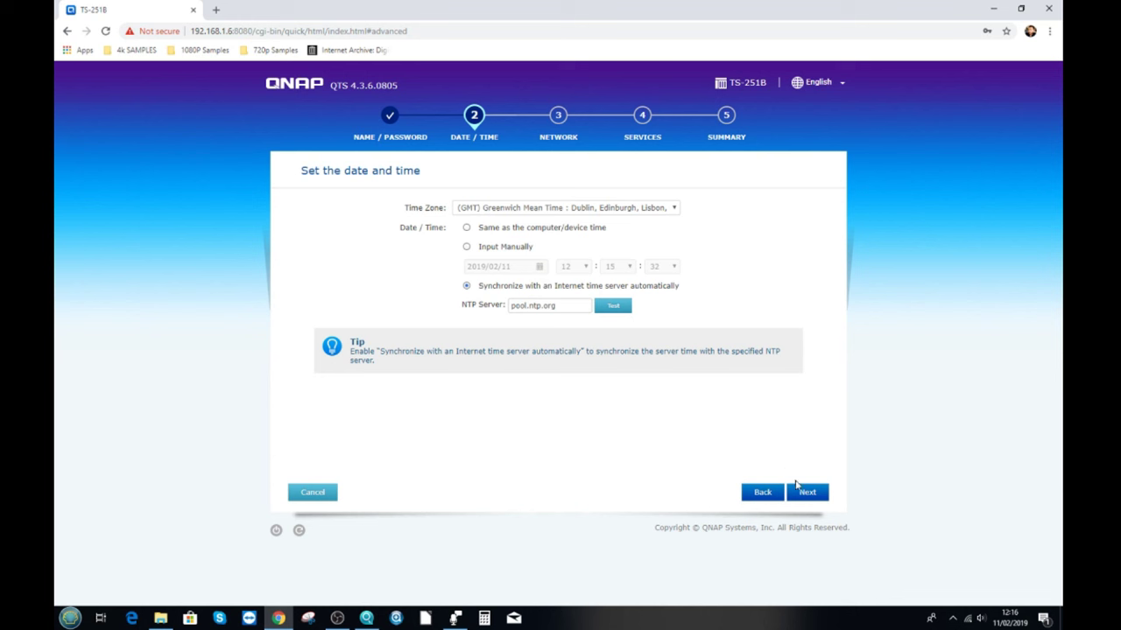
Keep GMT time synchronised with pool.ntp.org and go on to network settings.
click(797, 492)
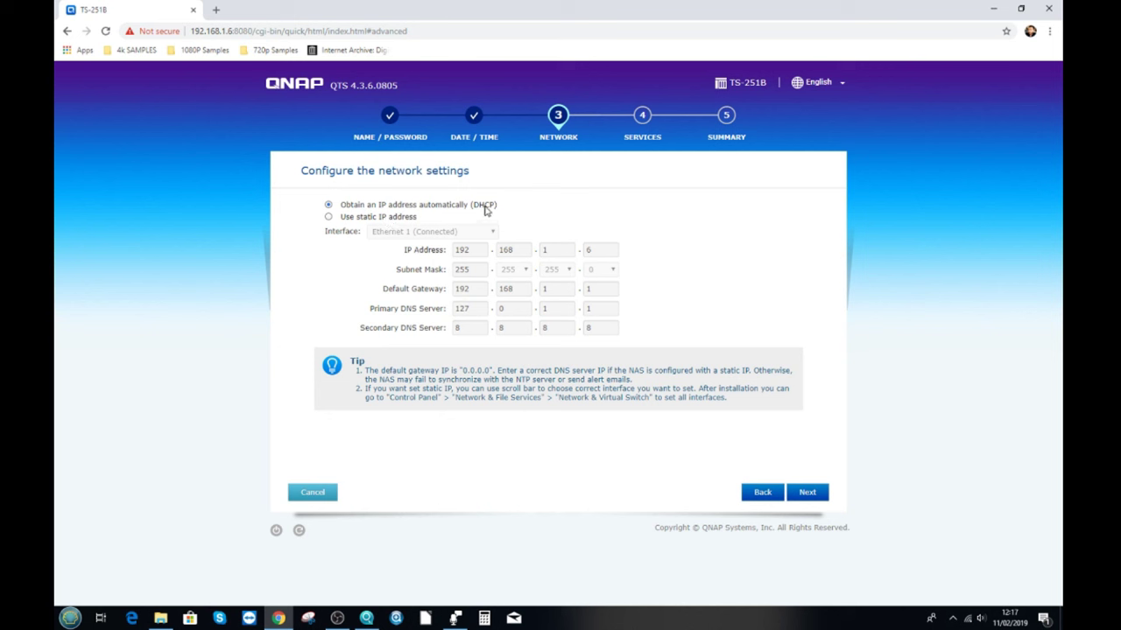
Switch the NAS to static IP 192.168.1.6 and confirm proceeding with the unchanged address.
click(329, 219)
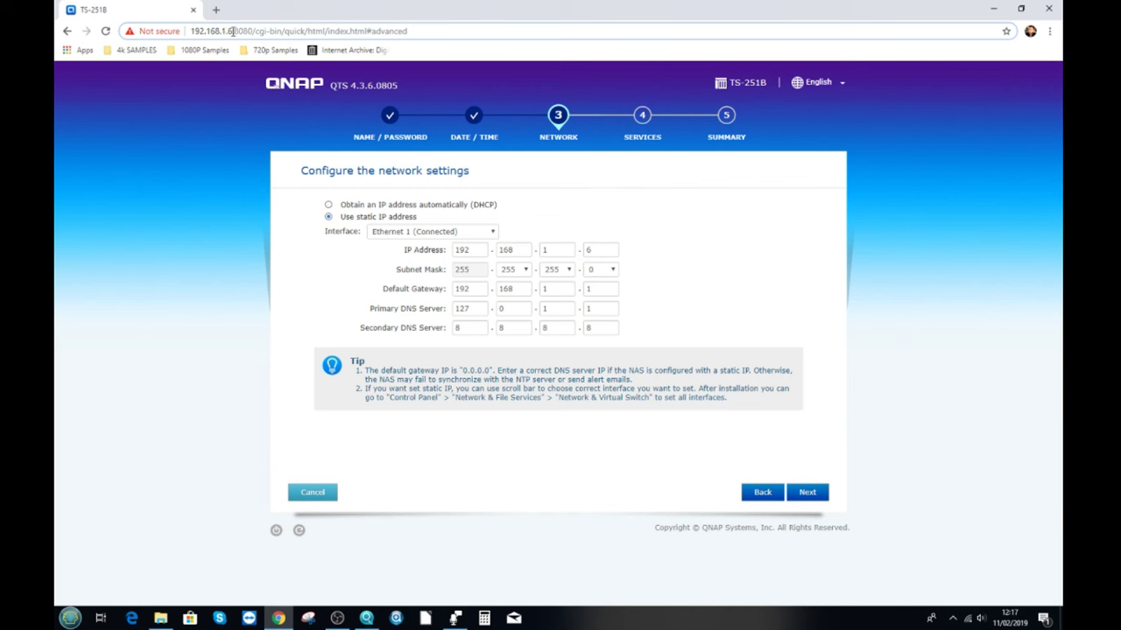
drag(233, 31, 178, 29)
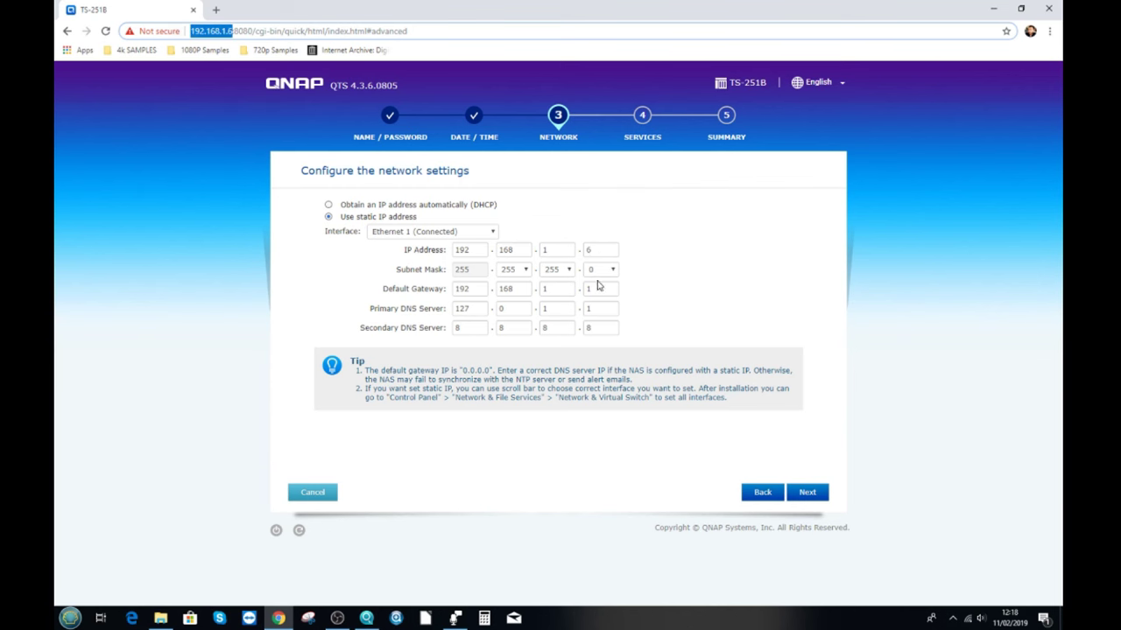
click(817, 495)
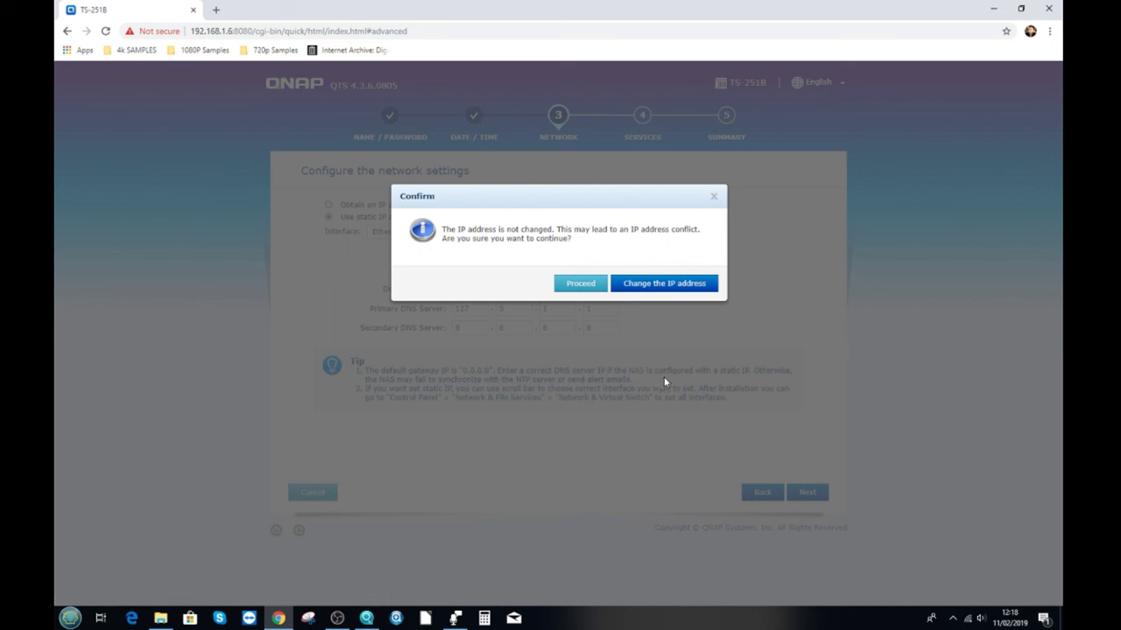
drag(234, 31, 205, 31)
click(241, 31)
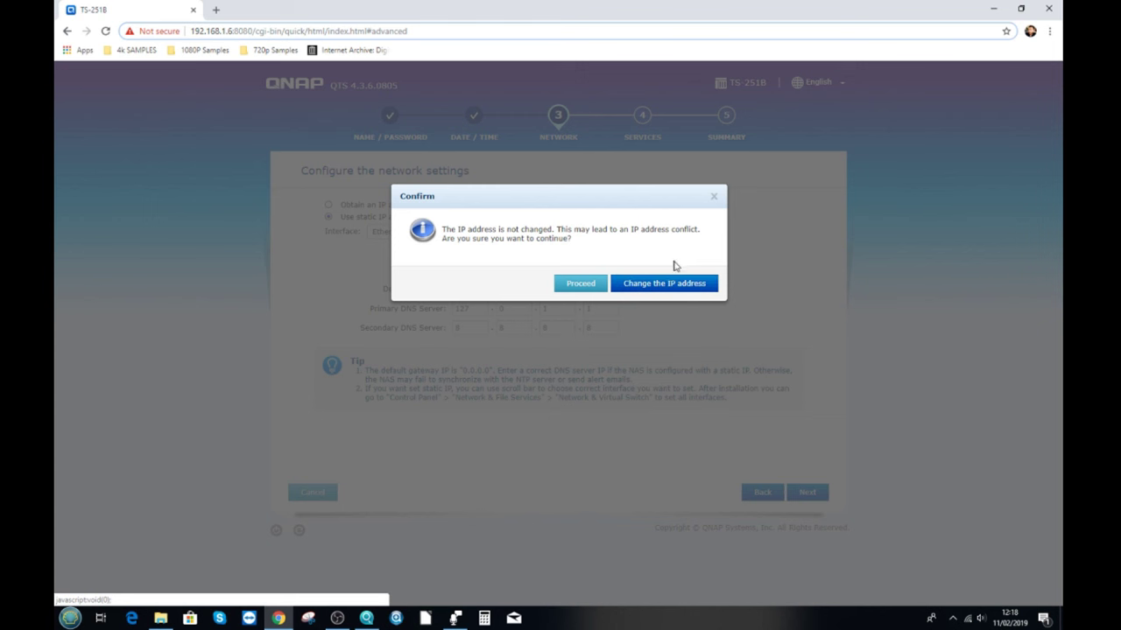
click(584, 283)
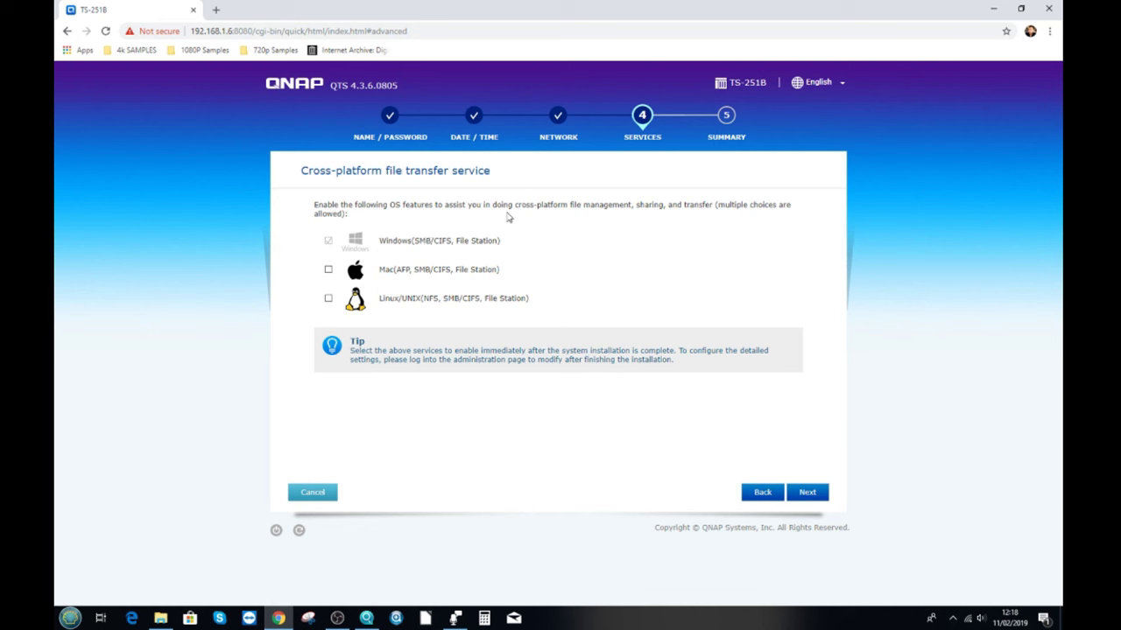
Enable the Mac and Linux/UNIX file services, review the summary, and apply the setup.
click(328, 271)
click(329, 300)
click(806, 492)
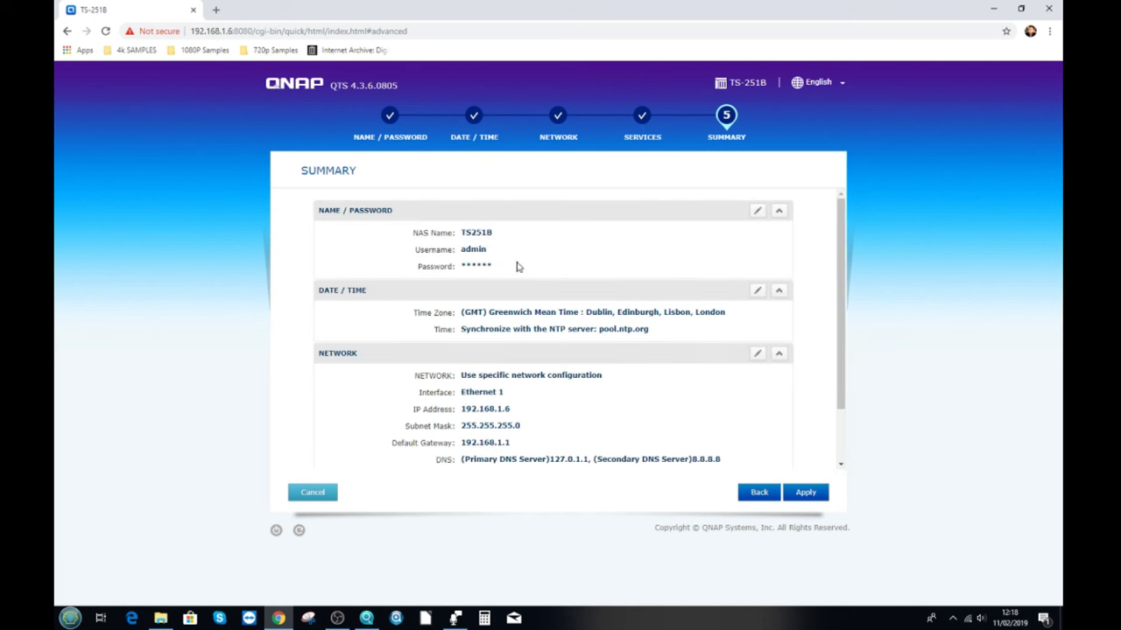
scroll(517, 267, down, 2)
scroll(543, 350, up, 2)
click(802, 494)
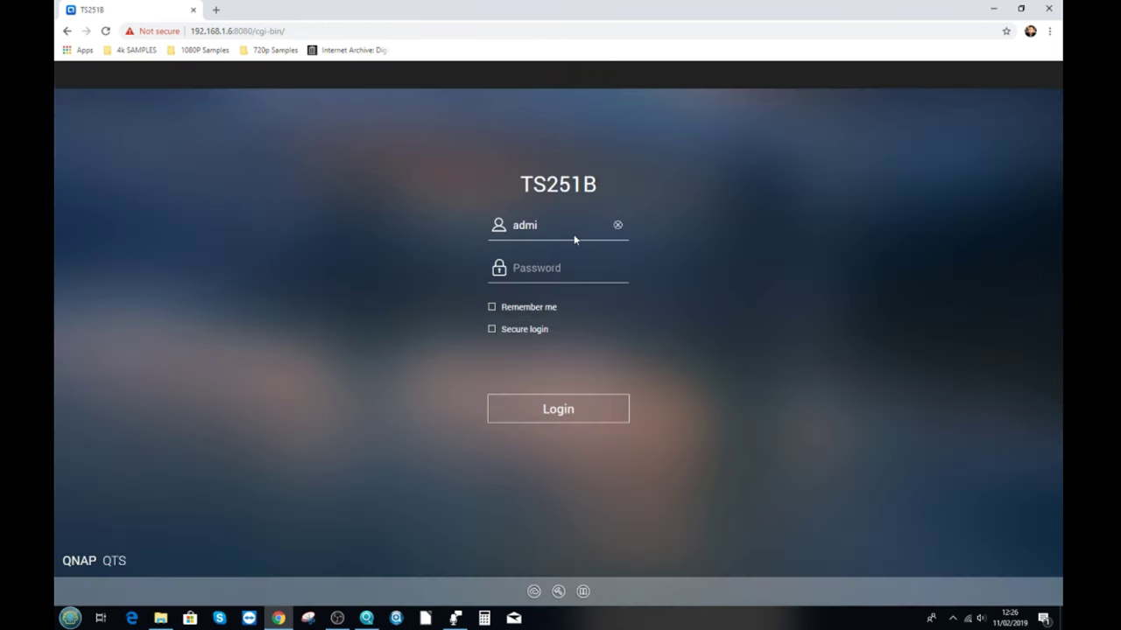
Log in to QTS with username admin and the administrator password.
key(BackSpace)
key(BackSpace)
key(BackSpace)
key(BackSpace)
text(admin)
key(Tab)
text(********)
key(Return)
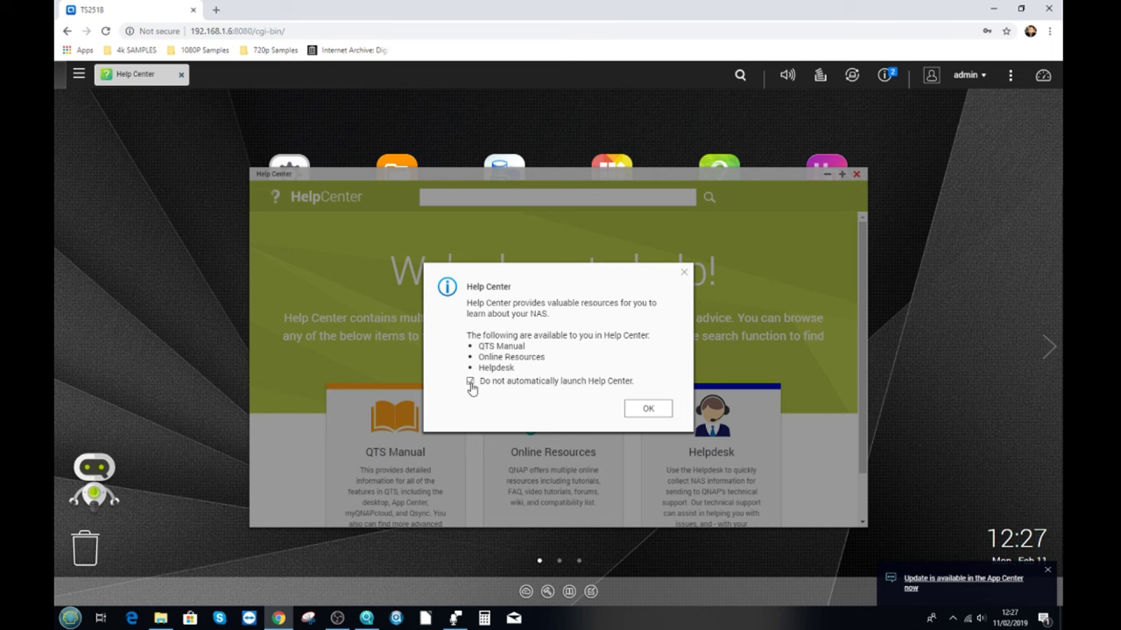
Turn off Help Center auto-launch and close the Help Center window.
click(647, 408)
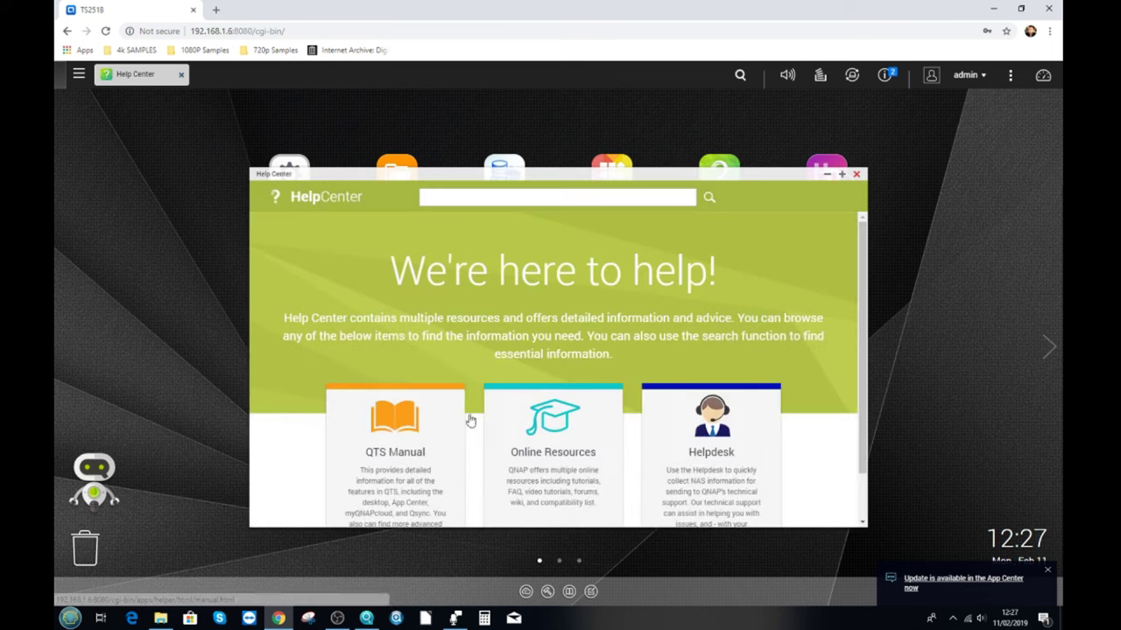
click(857, 173)
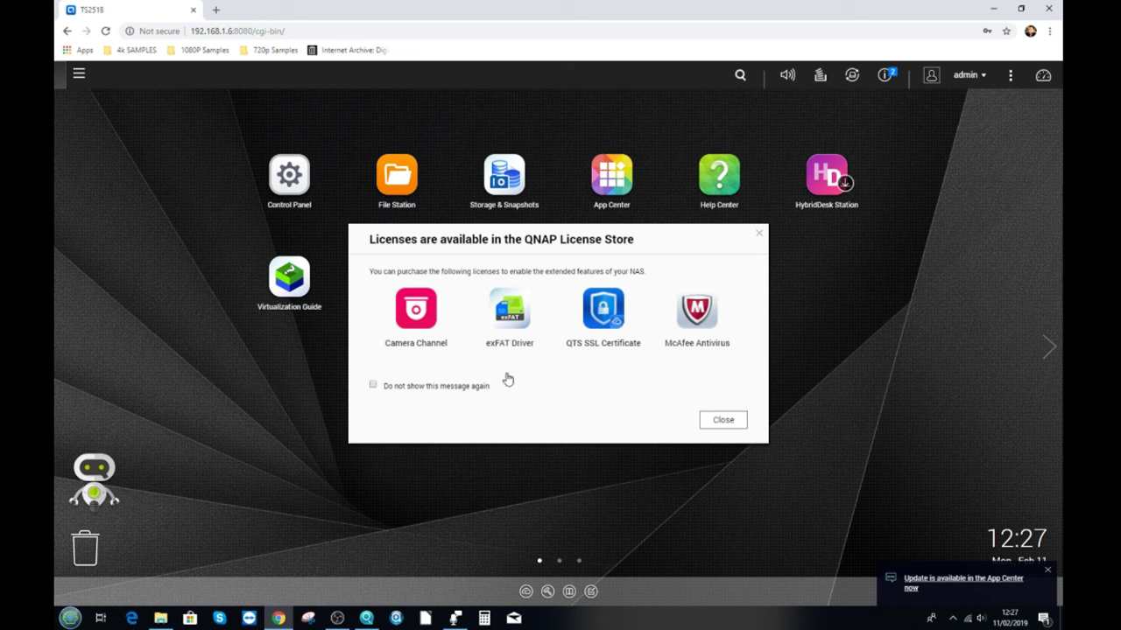
Tick 'Do not show this message again' and close the License Store notice.
click(374, 386)
click(715, 424)
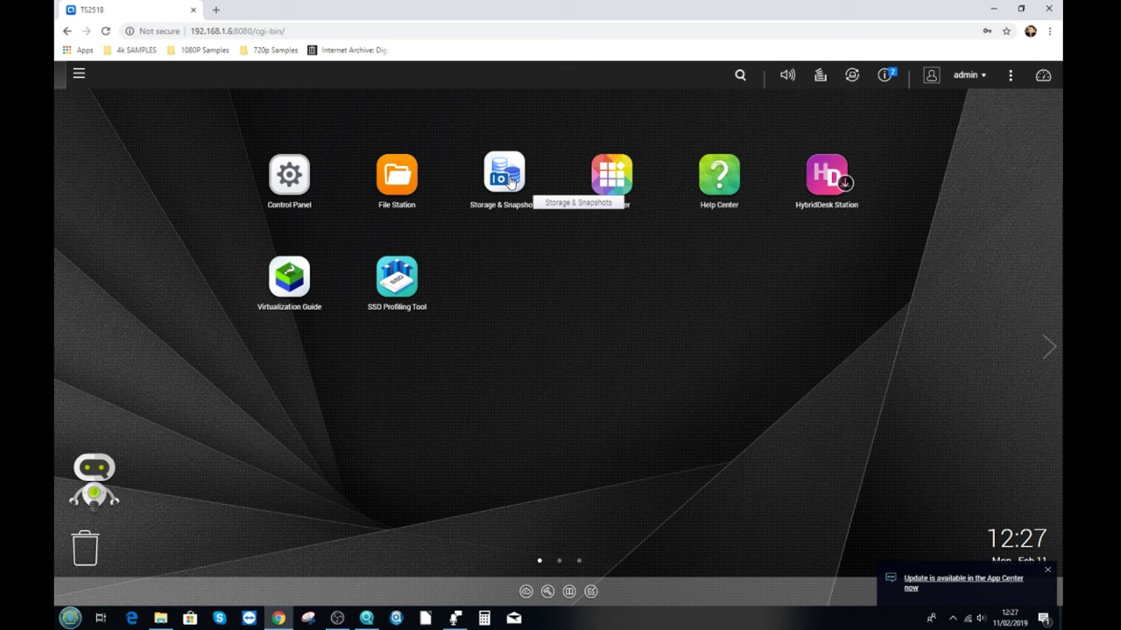
Launch Storage & Snapshots from the desktop and skip its welcome tour.
click(509, 180)
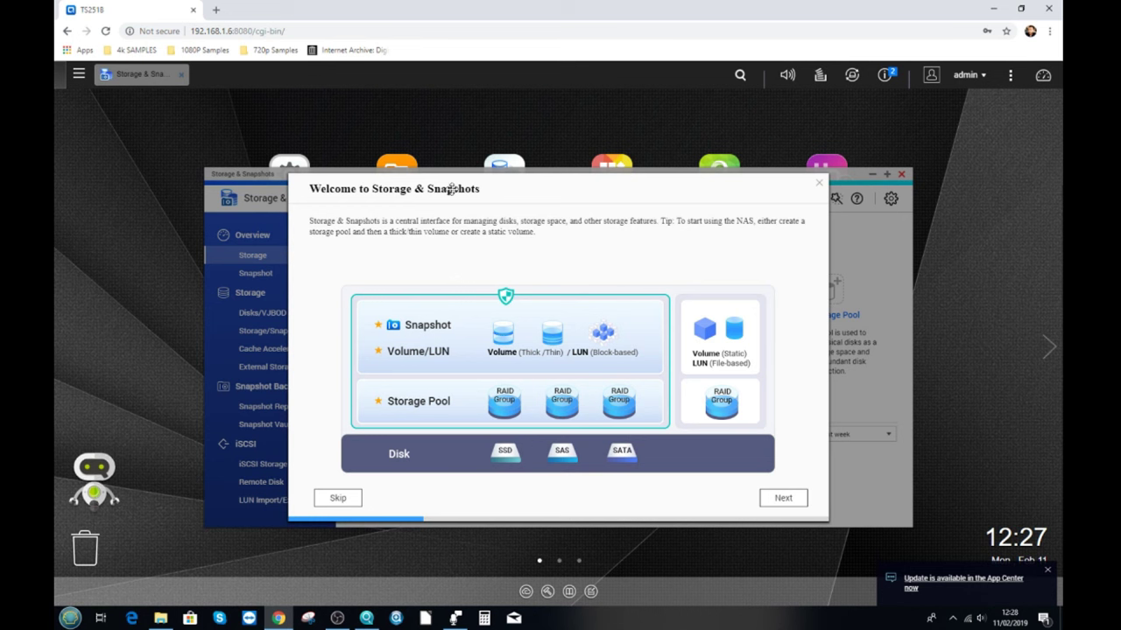
click(333, 499)
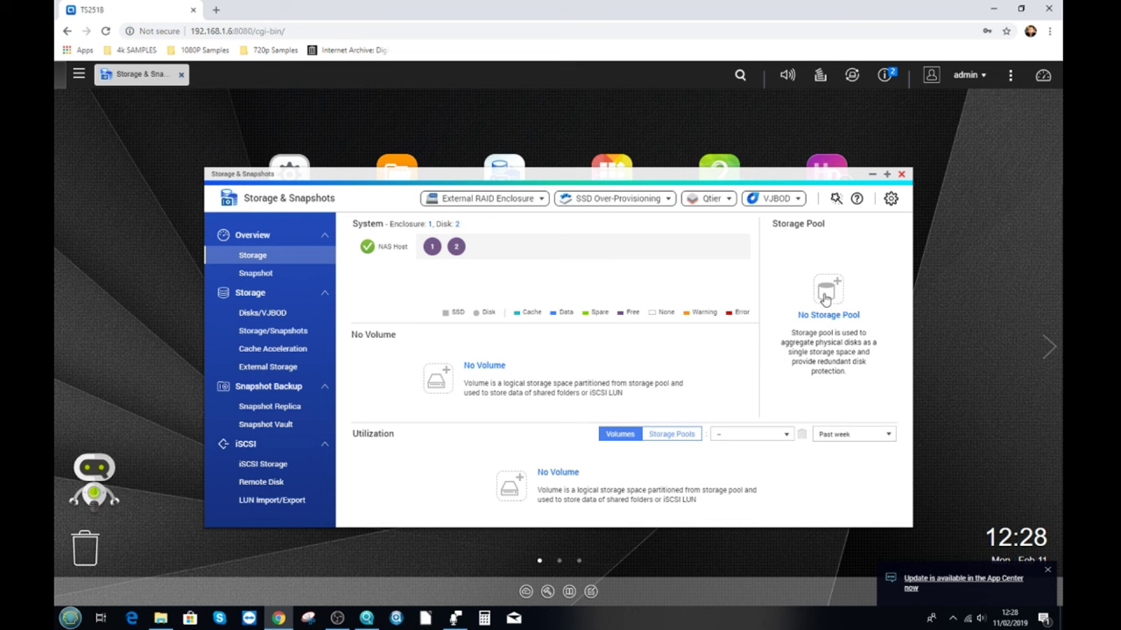
Launch the Create Storage Pool Wizard from the 'No Storage Pool' overview icon.
click(830, 290)
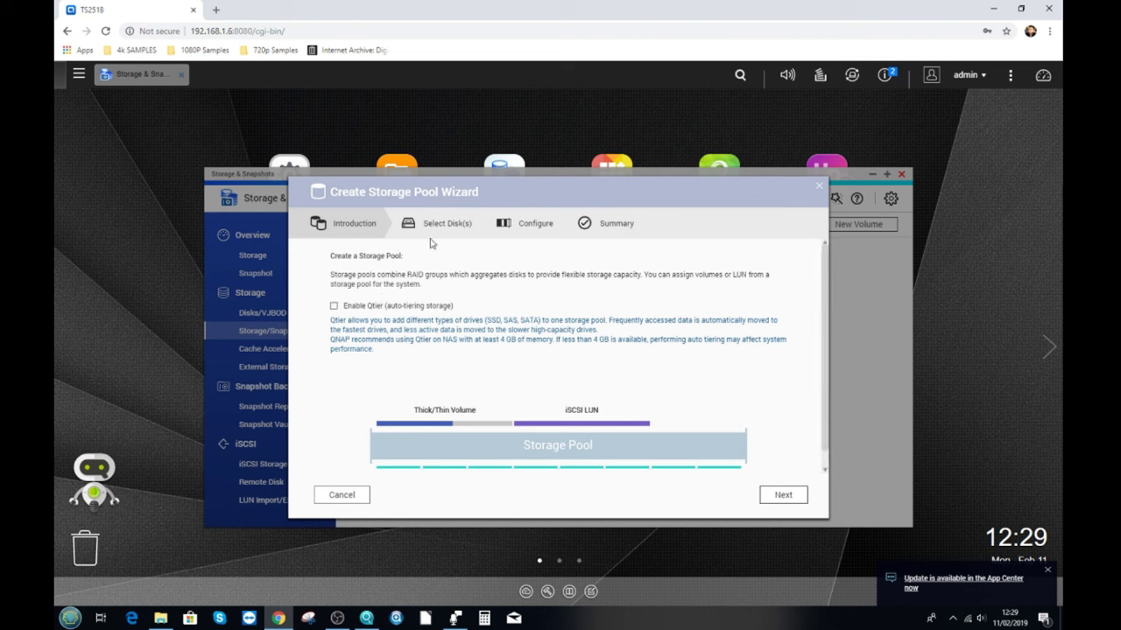
Tick Disk 1 and Disk 2, both 12.73 TB, for the pool and review the RAID type options.
click(783, 496)
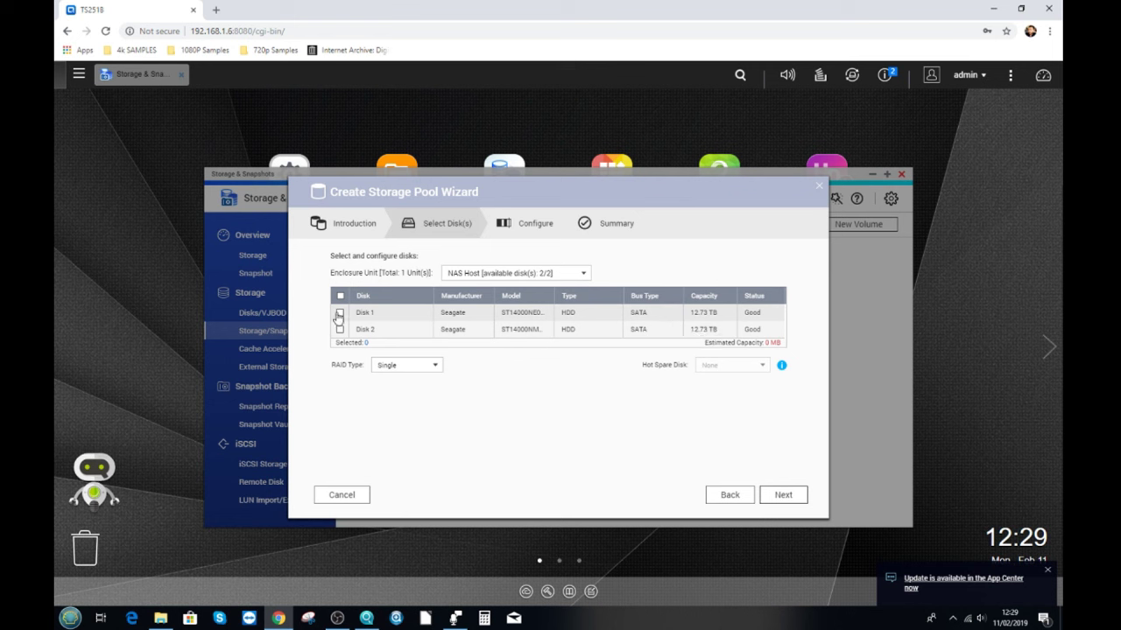
click(340, 313)
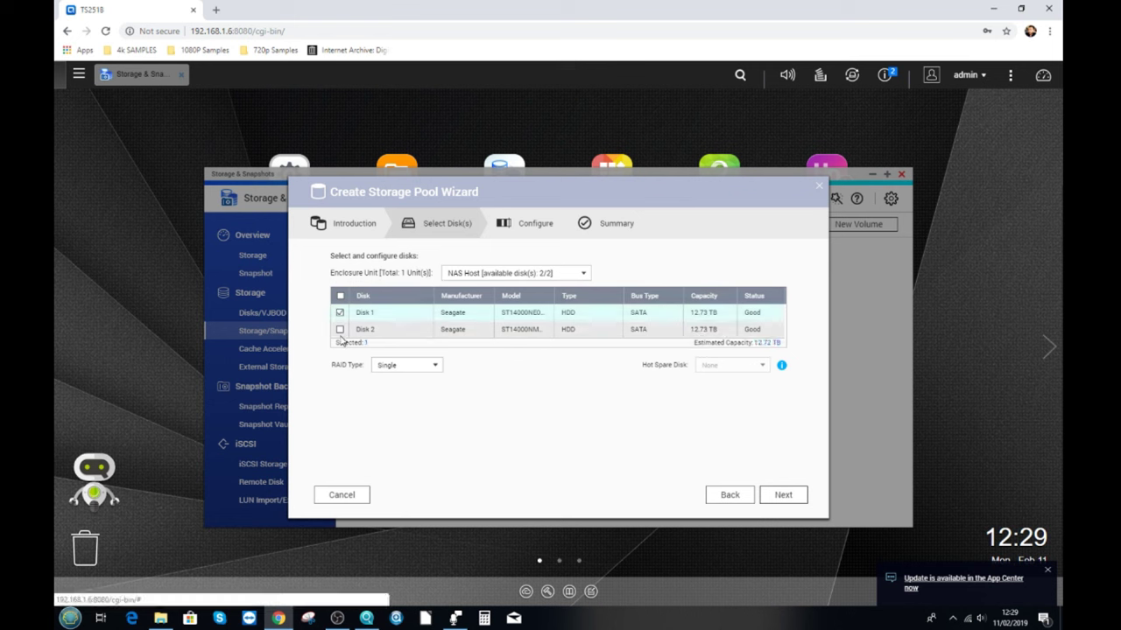
click(339, 329)
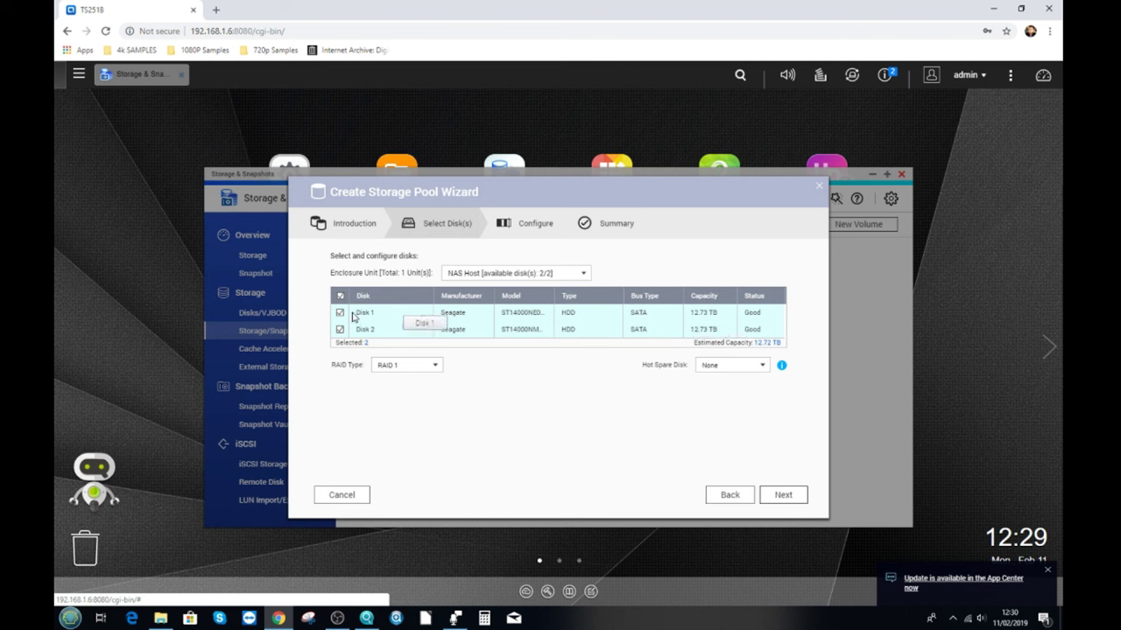
click(404, 367)
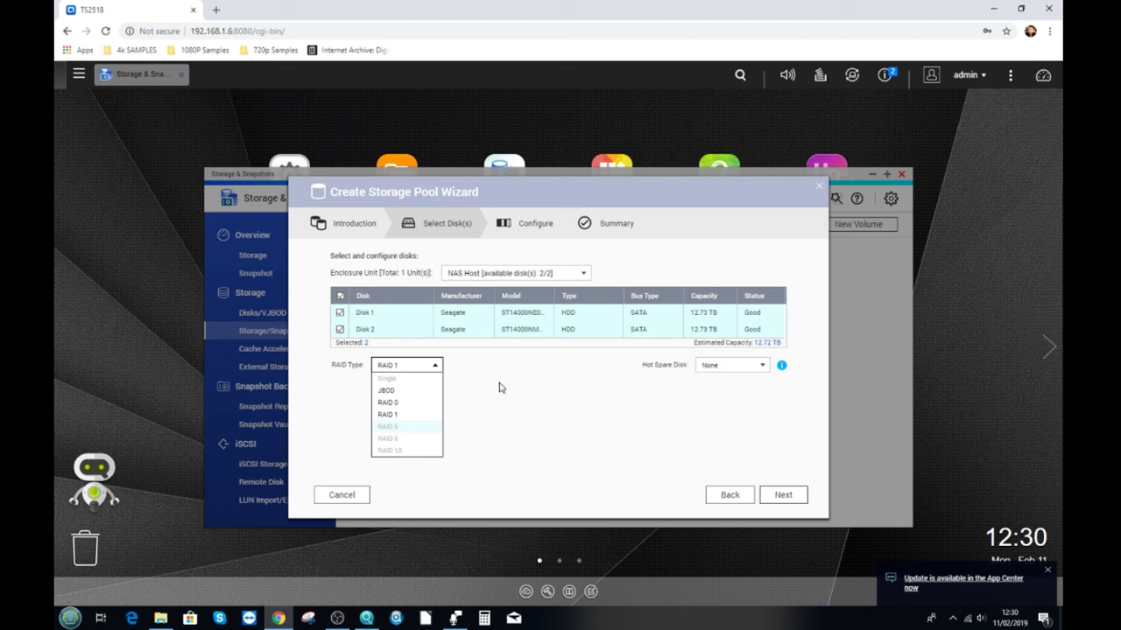
Leave RAID 1 selected as the RAID type and advance to the pool's Configure step.
mouse_move(443, 391)
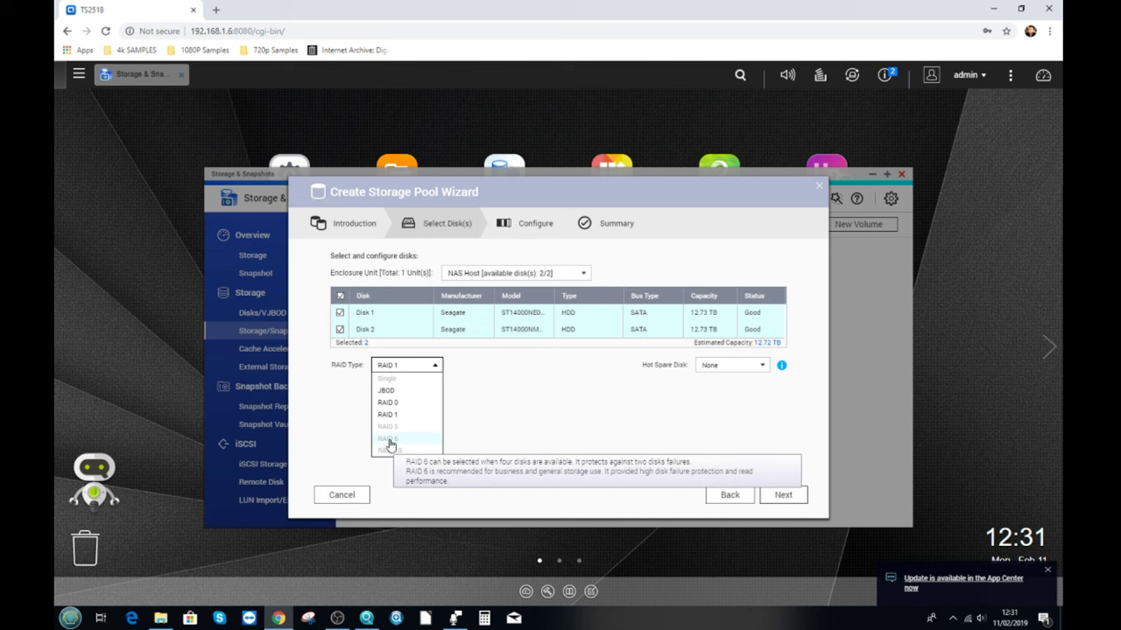
click(563, 406)
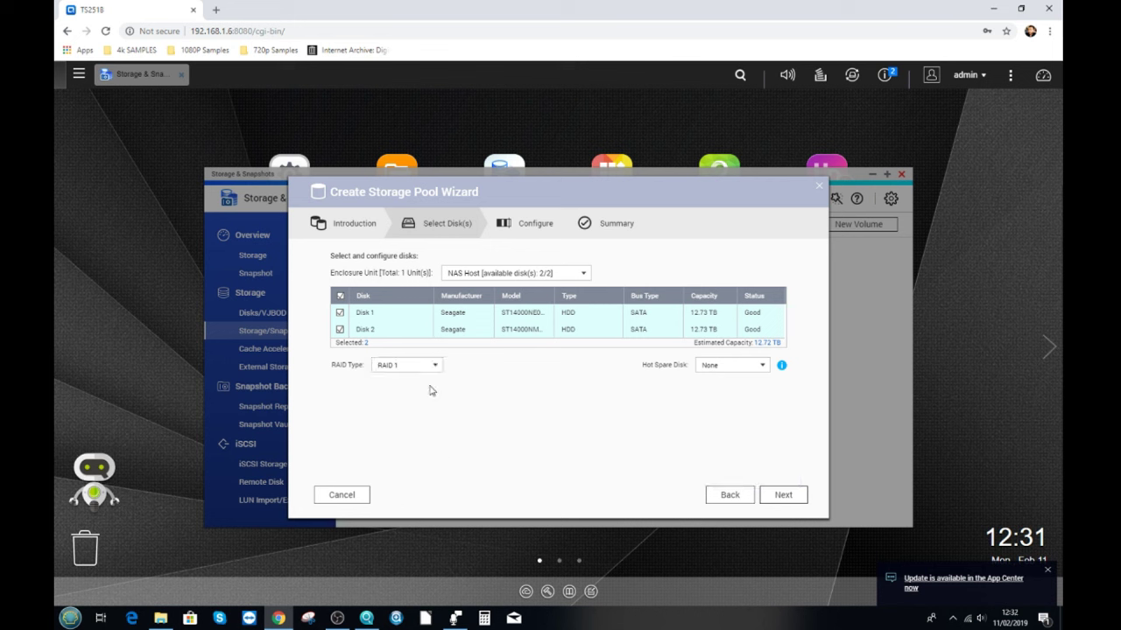
click(782, 495)
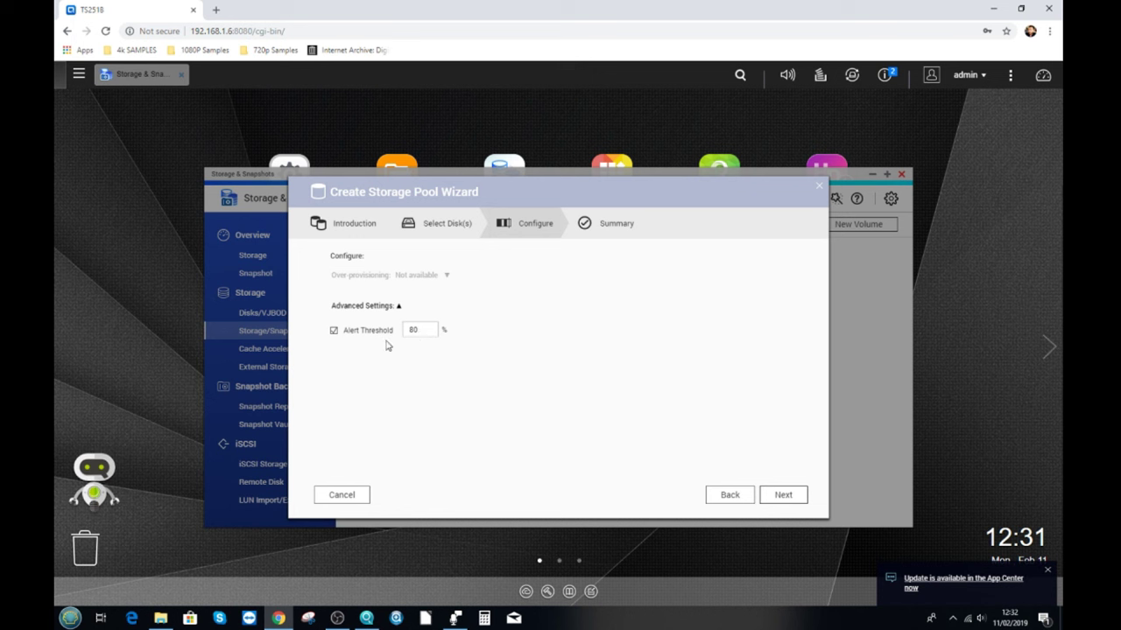
Keep the alert threshold at 80% and continue to the pool Summary.
click(424, 329)
drag(405, 329, 422, 330)
click(785, 497)
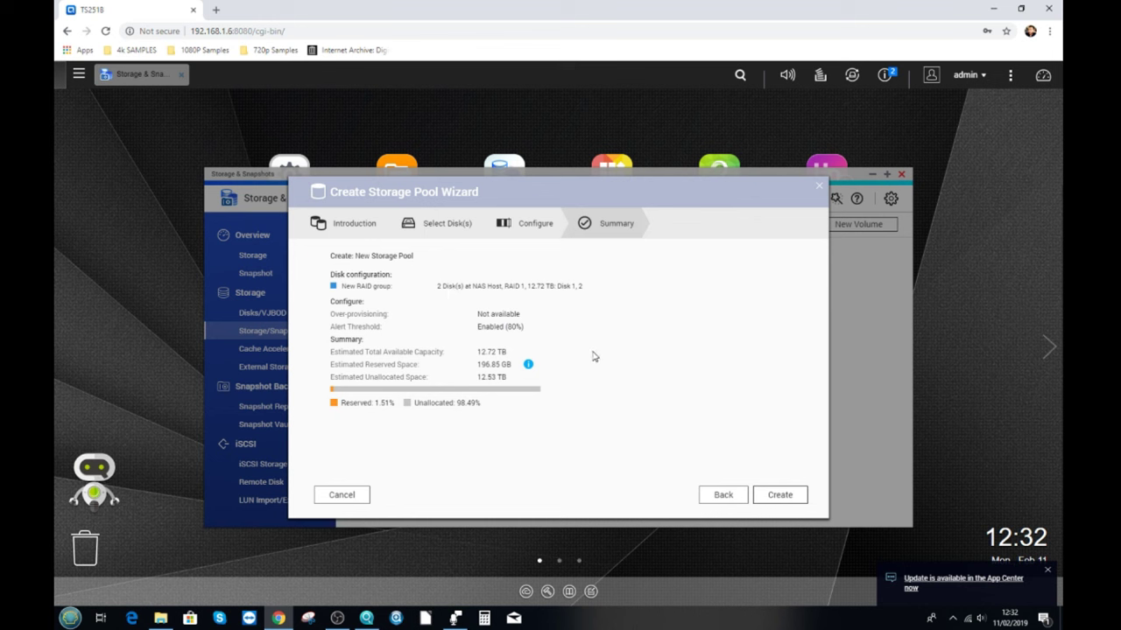
Create Storage Pool 1 and confirm that both disks' data will be erased.
click(780, 496)
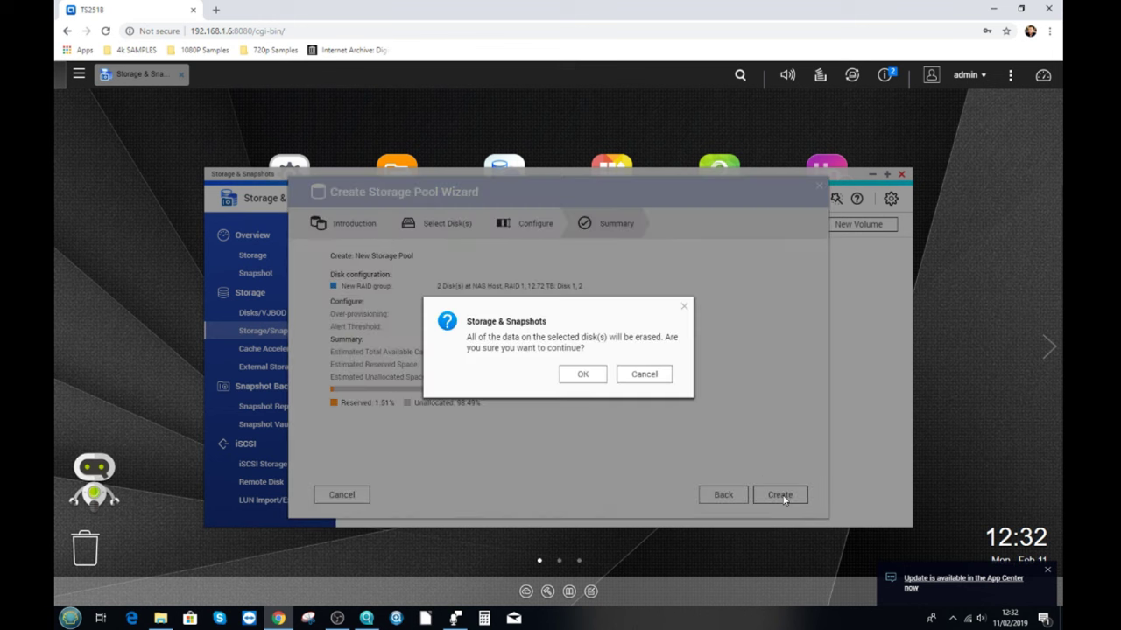
click(583, 378)
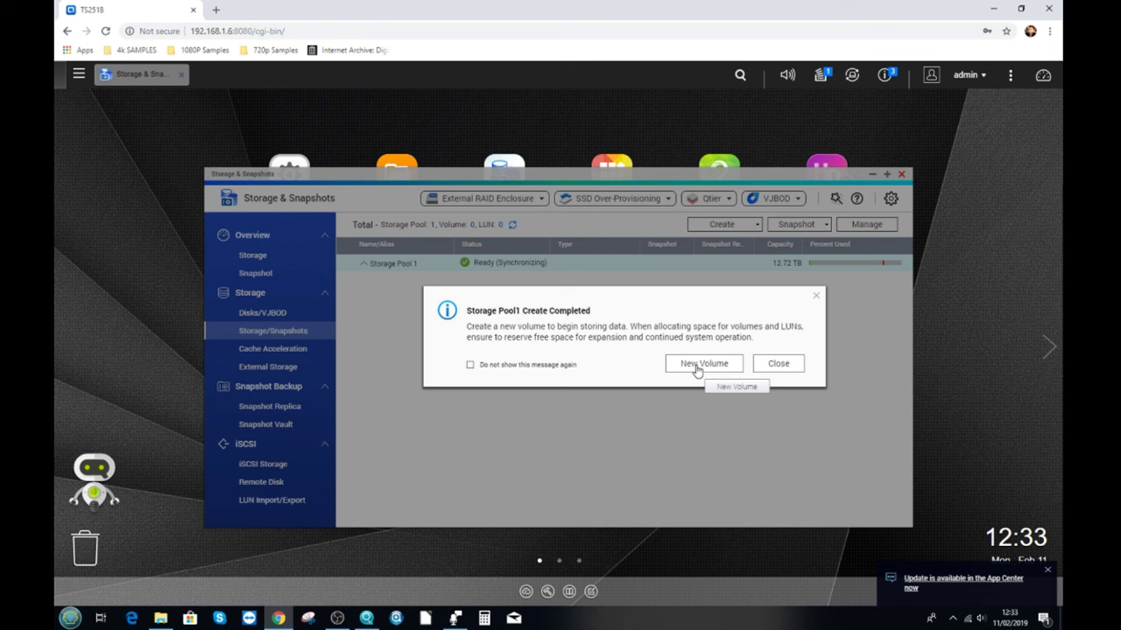
Launch the Volume Creation Wizard with a thick volume on Storage Pool 1 and continue.
click(697, 371)
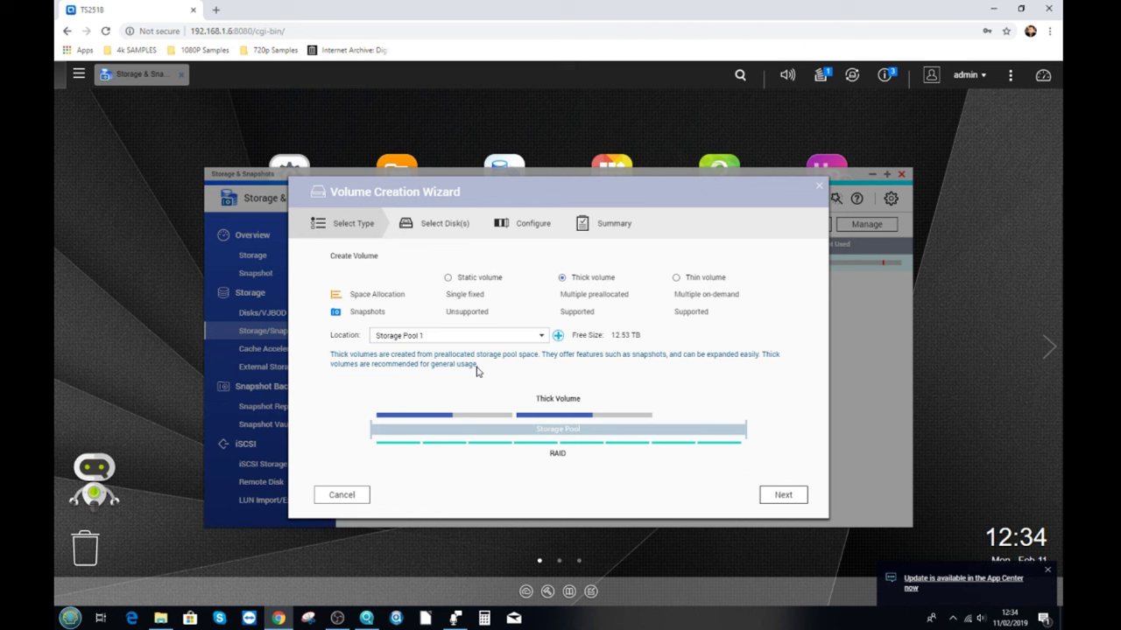
click(783, 496)
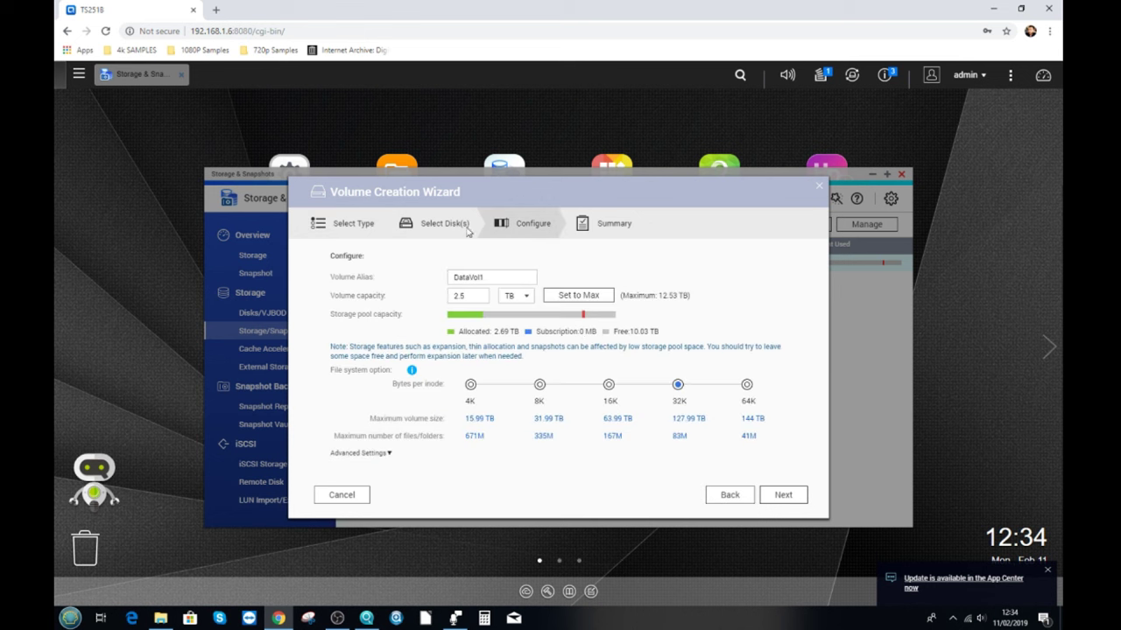
Set the volume capacity to the 12.53 TB maximum and accept the no-free-space warning.
click(473, 298)
click(563, 296)
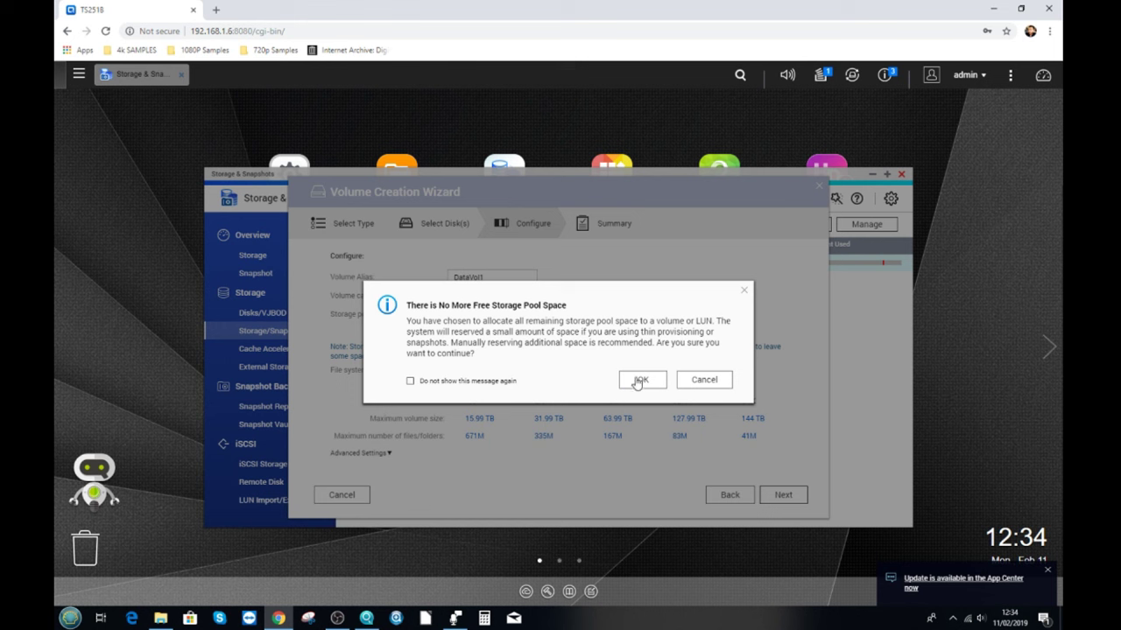
click(636, 382)
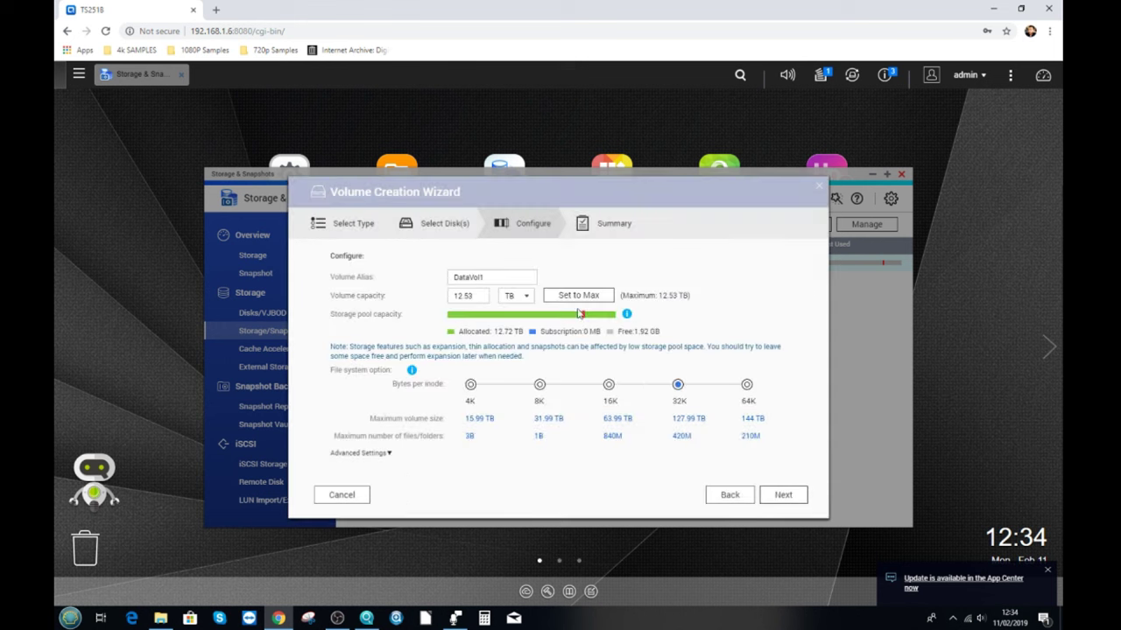
Change the volume capacity to 10 TB and rename the alias from DataVol1 to RAID1VOL1.
click(478, 298)
drag(478, 297, 415, 295)
text(10)
click(679, 329)
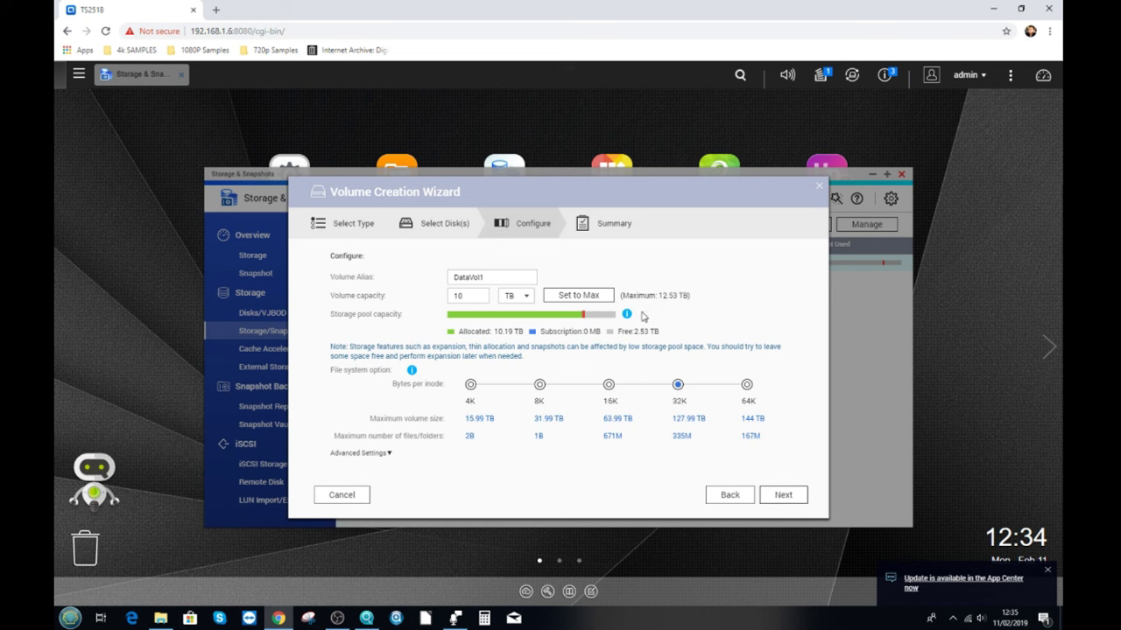
drag(496, 278, 428, 275)
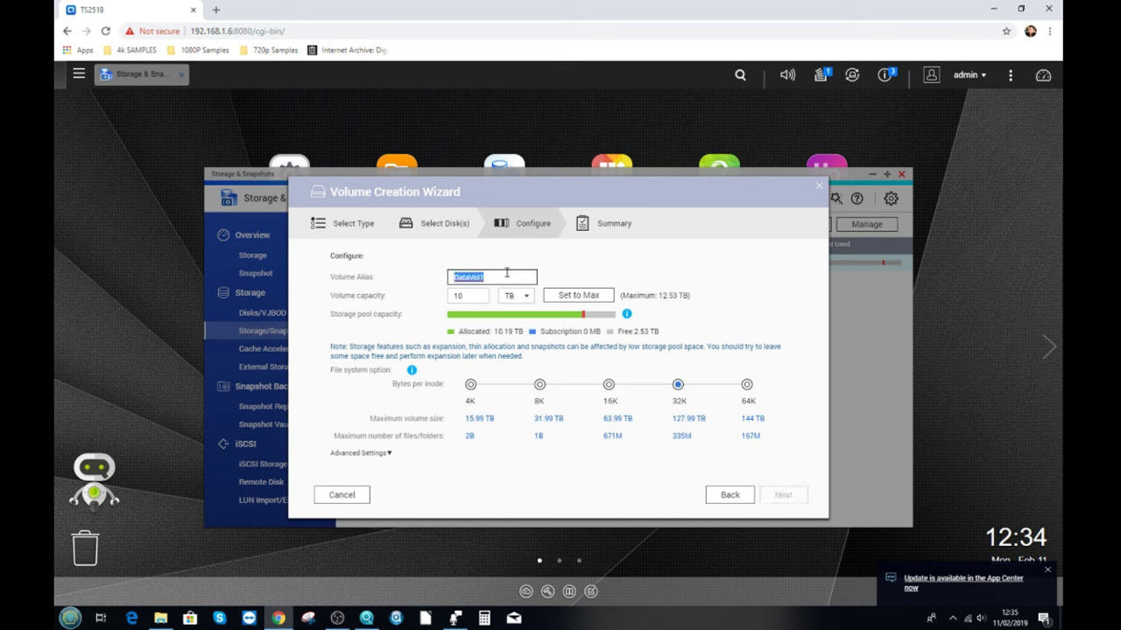
text(RAID1)
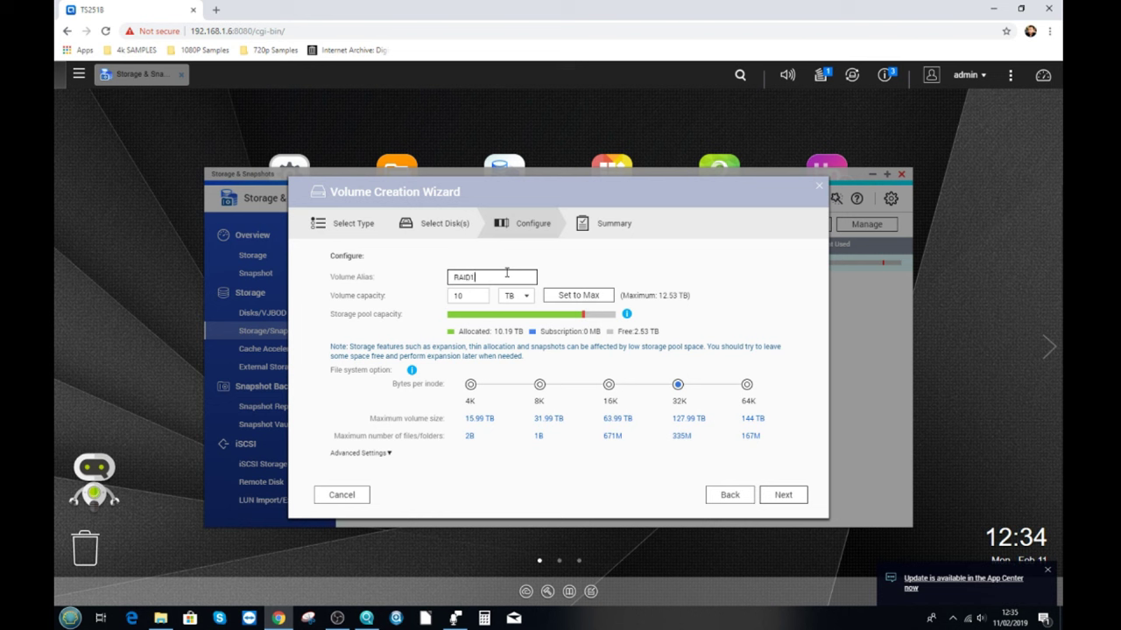
text(Vo)
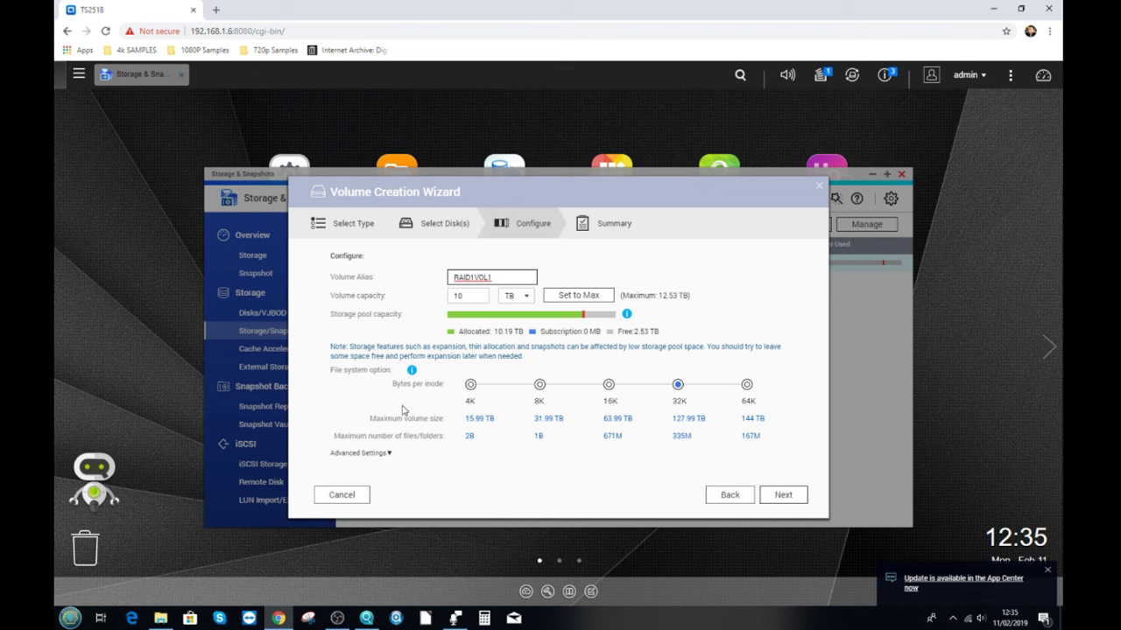
Advance to the summary and finish creating the 10 TB RAID1VOL1 thick volume.
click(779, 499)
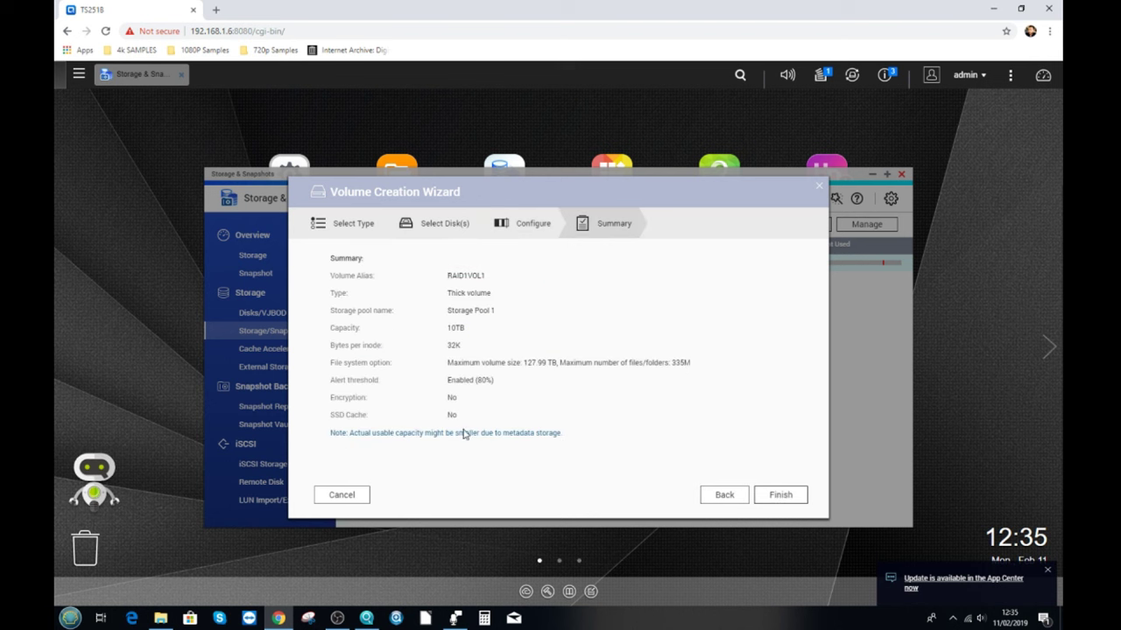
click(783, 496)
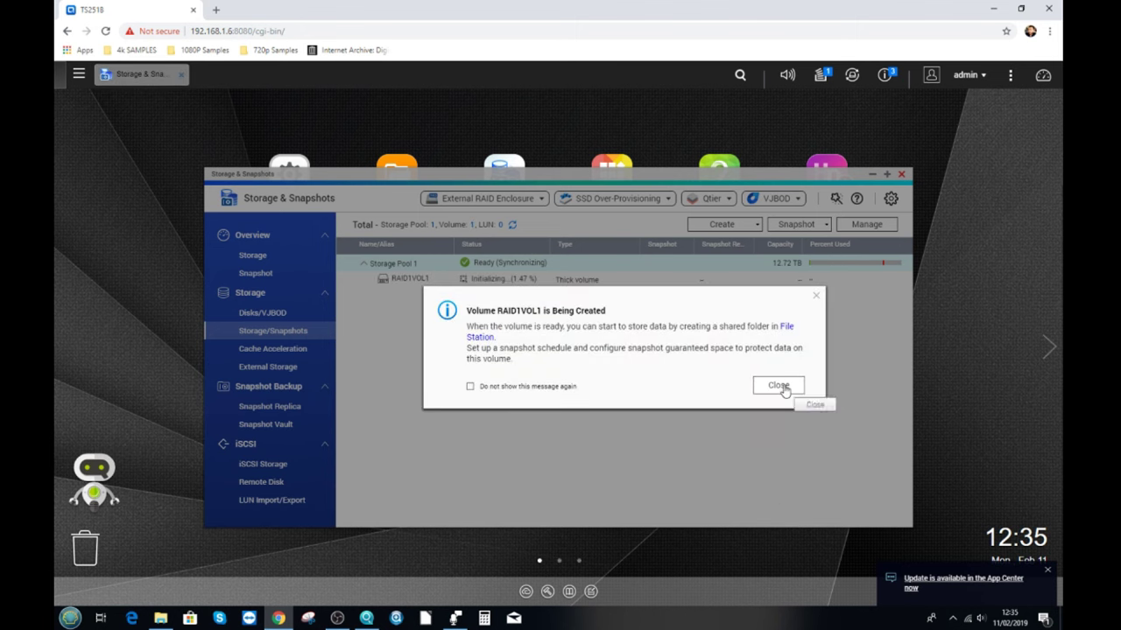
Open Disks/VJBOD, display RAID Group 1's details, and check the Background Tasks sync progress.
click(779, 386)
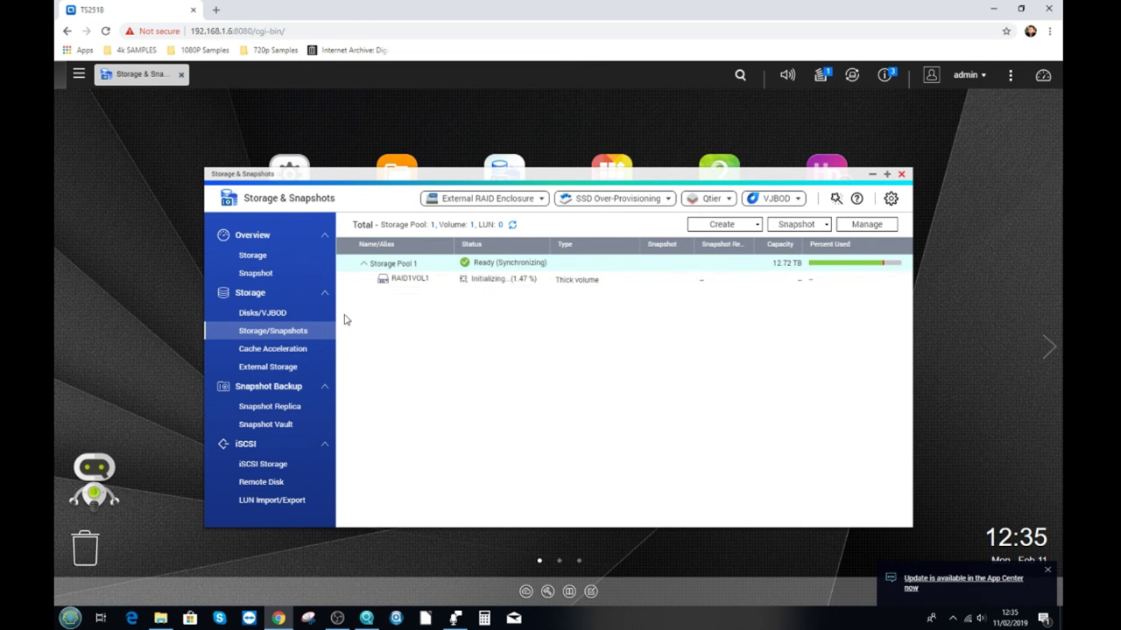
click(262, 315)
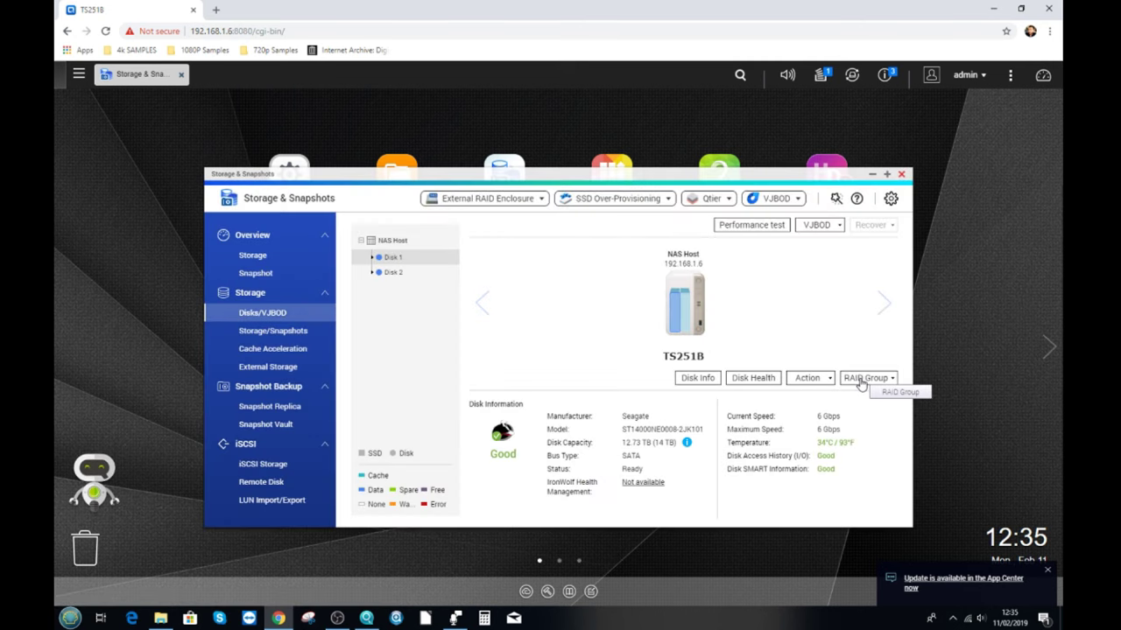
click(853, 382)
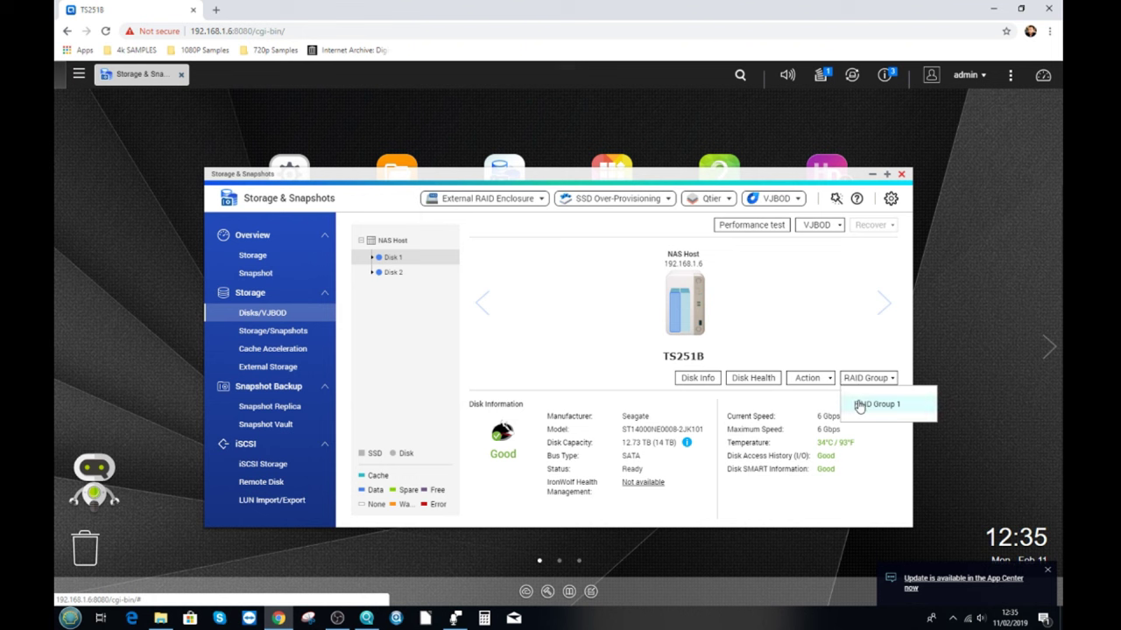
click(858, 403)
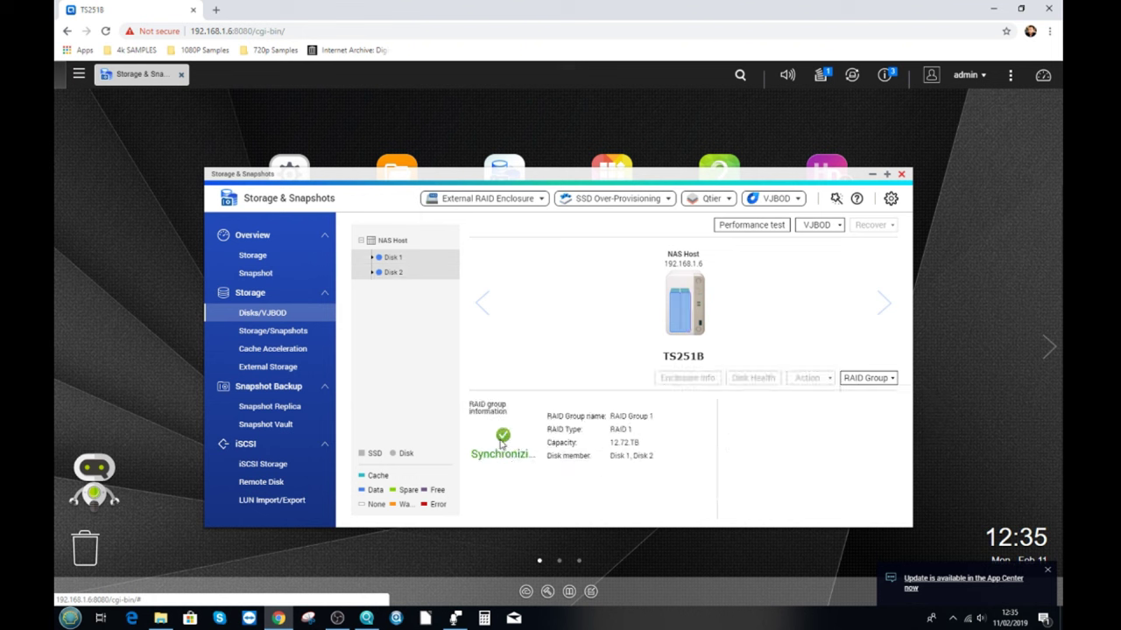
click(826, 77)
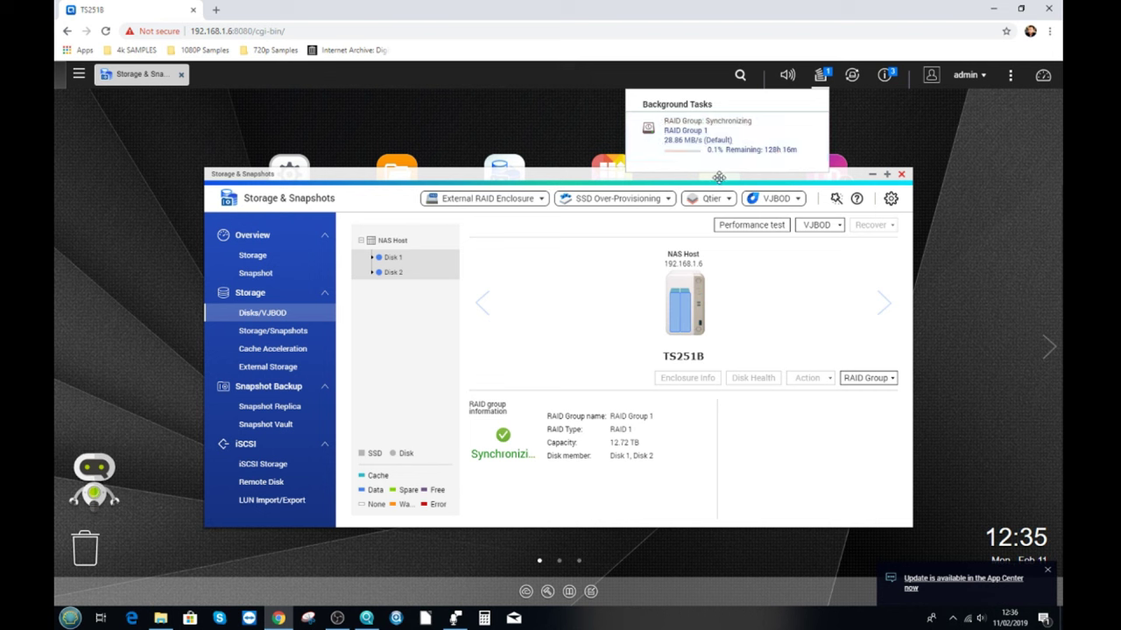
mouse_move(738, 158)
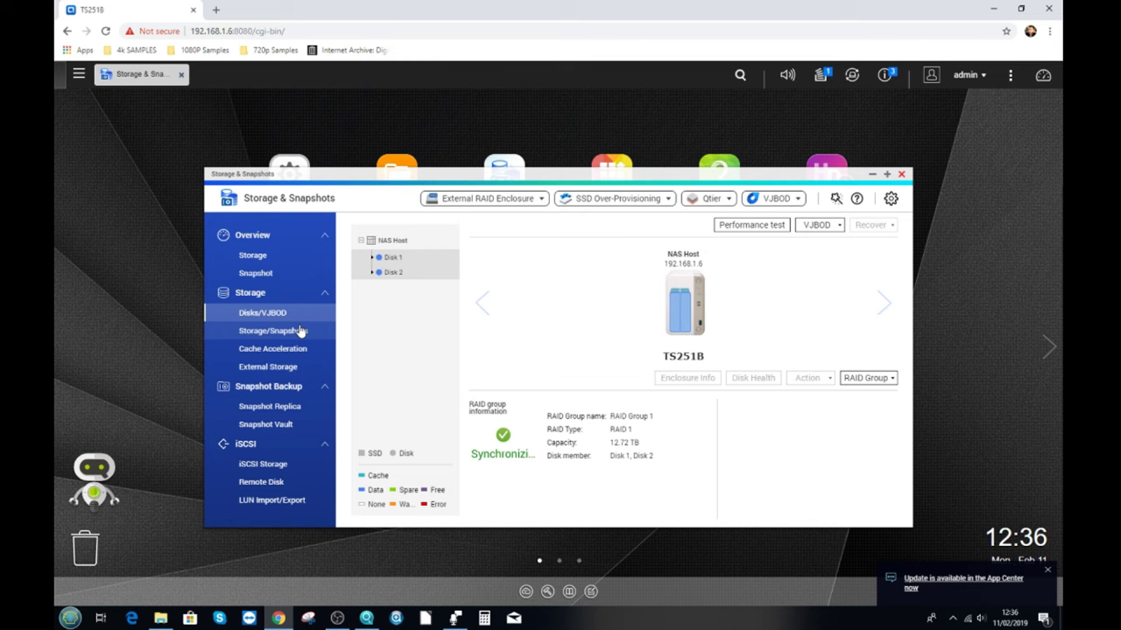
Return to Storage/Snapshots, dismiss the sync notice, select RAID1VOL1, and move the window down.
click(273, 331)
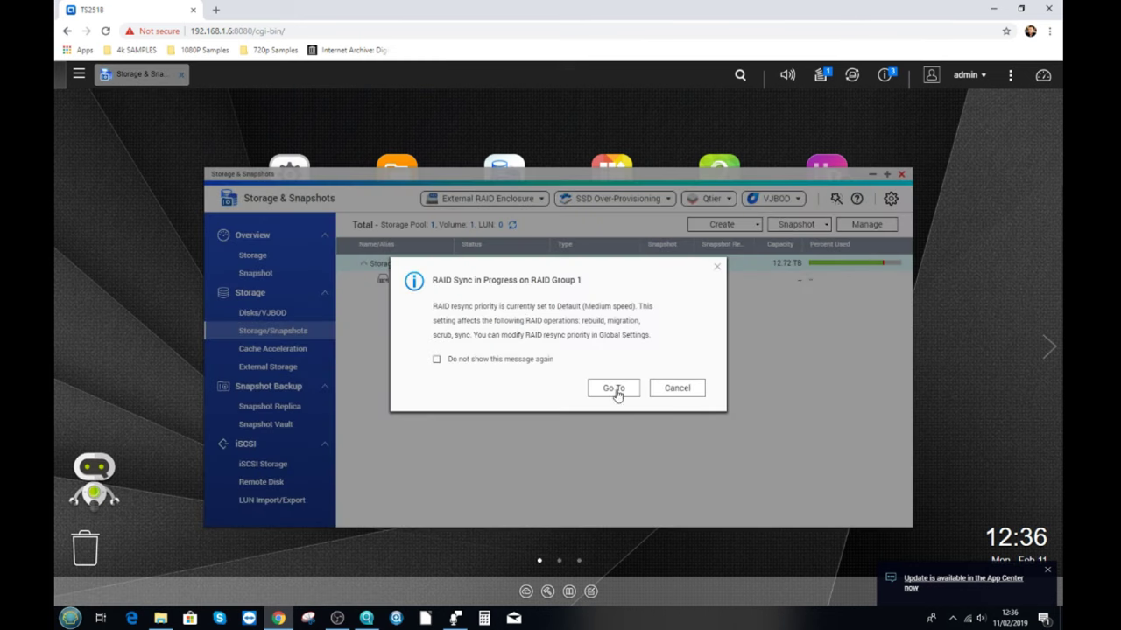
click(681, 392)
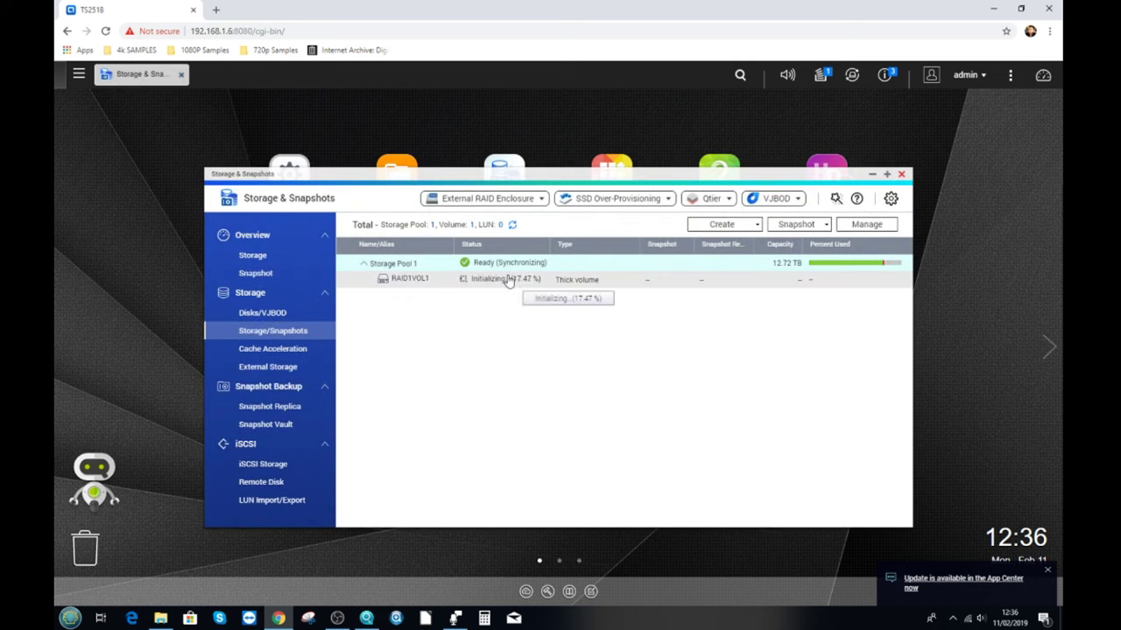
click(483, 284)
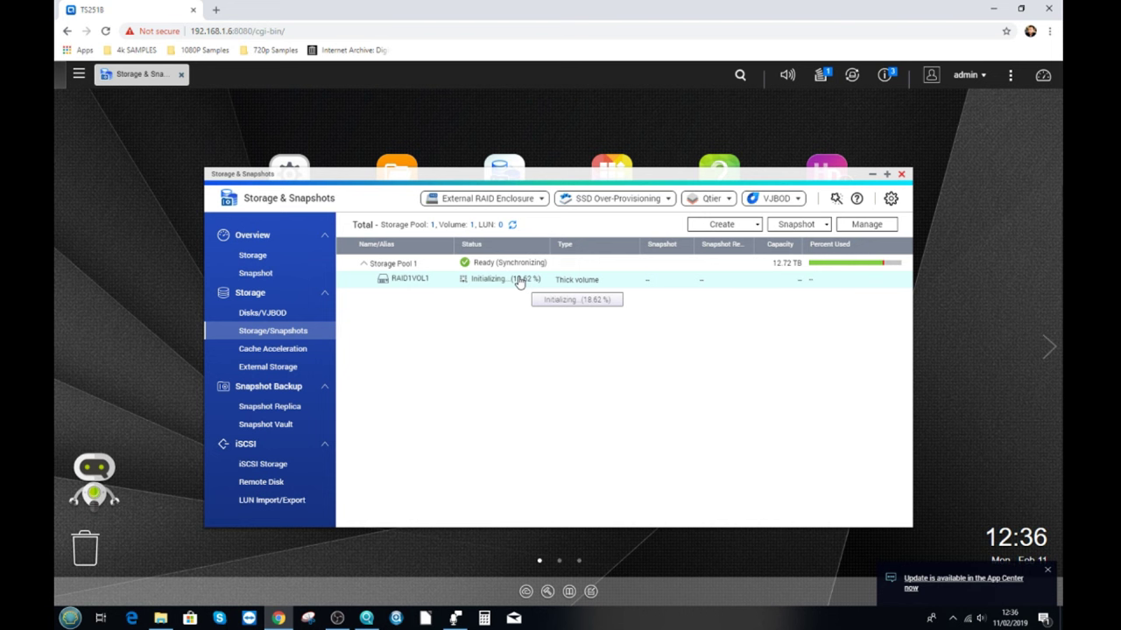
drag(434, 175, 450, 219)
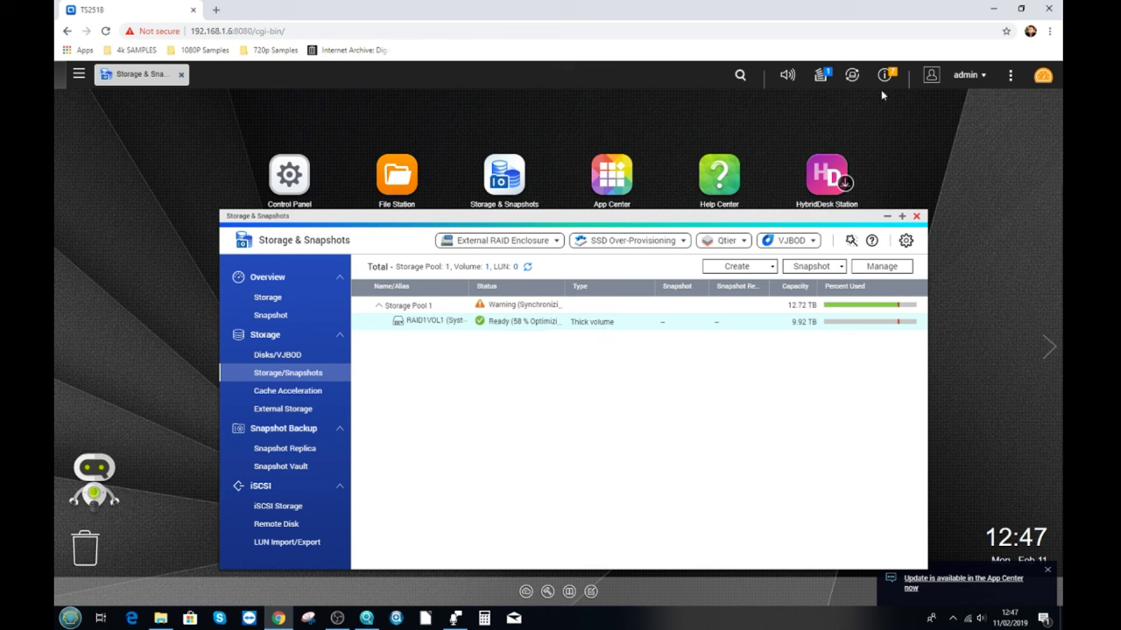
click(820, 75)
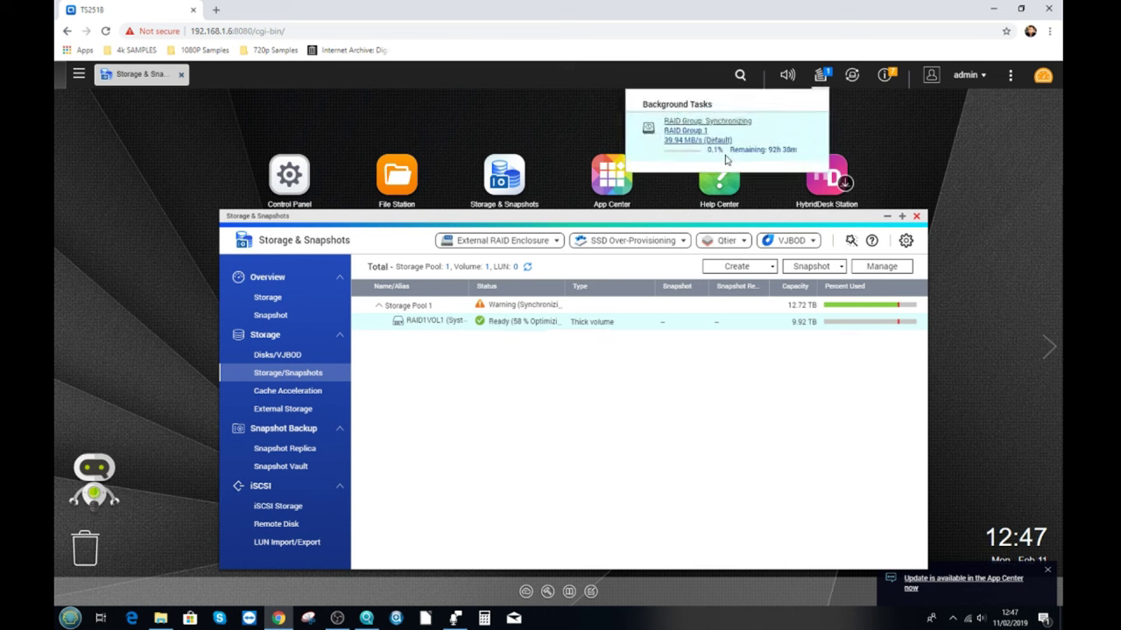
click(775, 155)
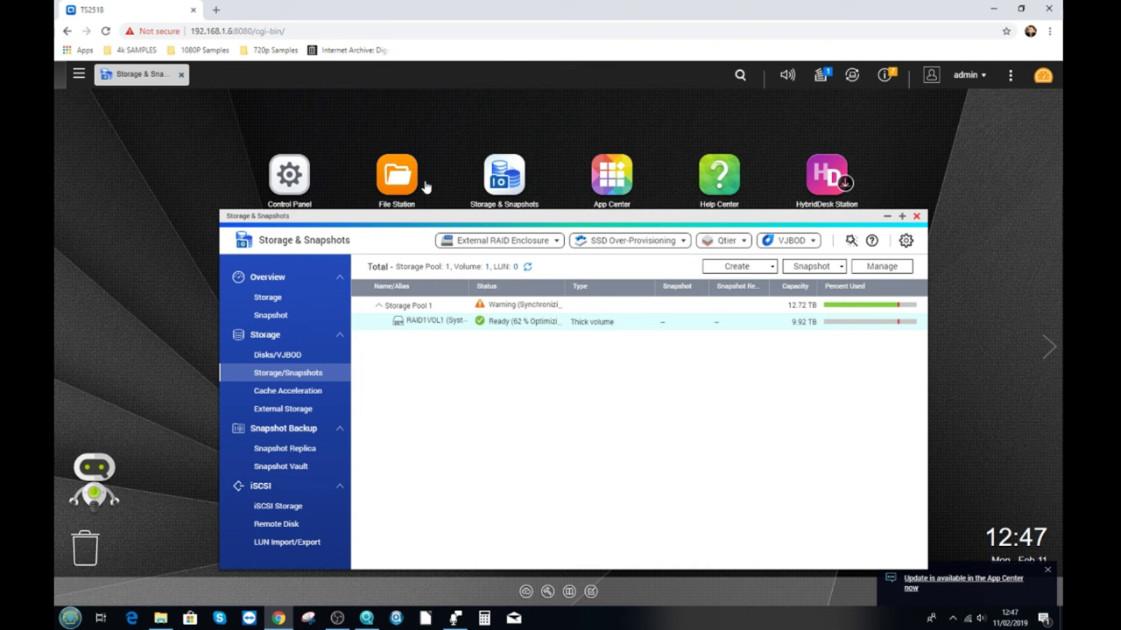
Close Storage & Snapshots, open File Station on RAID1VOL1, and show the Create folder options.
click(917, 217)
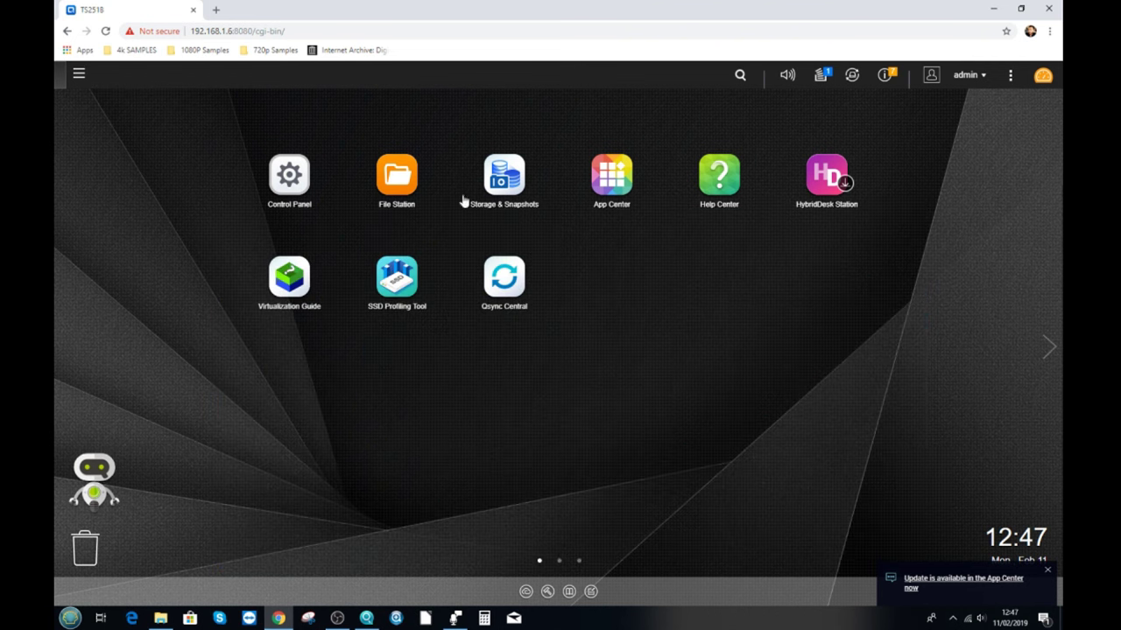
click(406, 175)
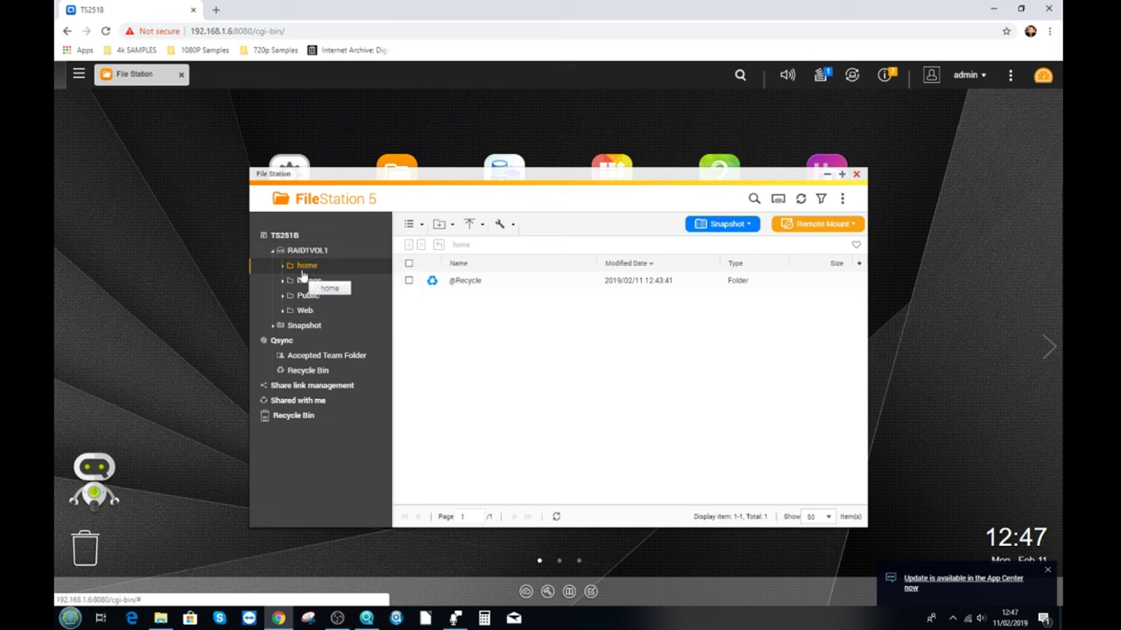
mouse_move(299, 254)
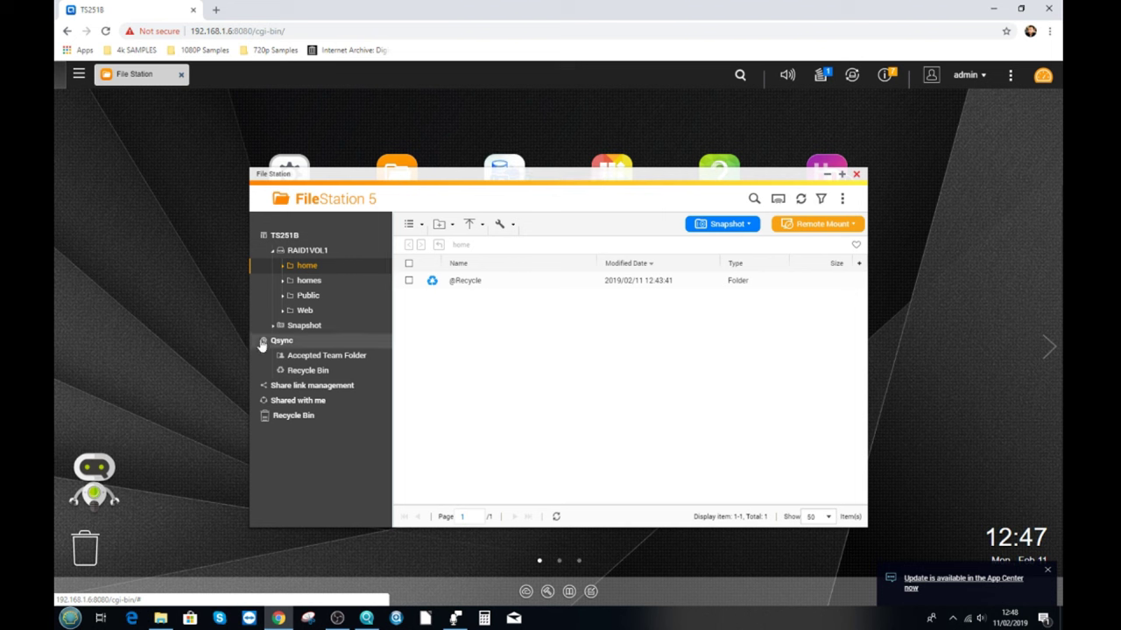
click(442, 226)
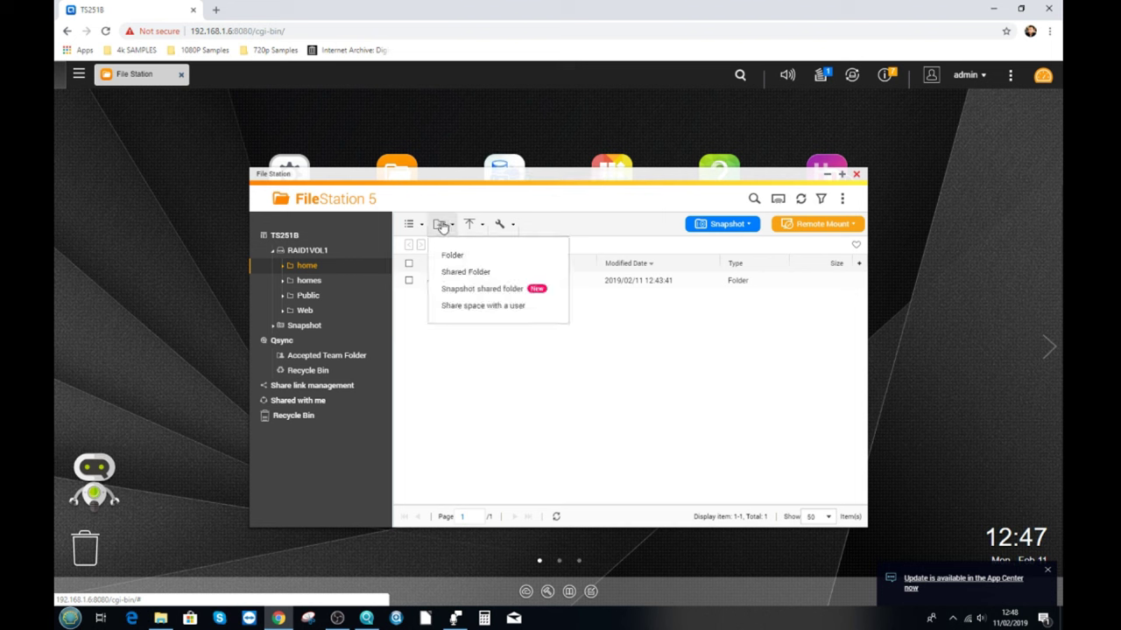
Set up a new shared folder named SHARE1 on disk volume RAID1VOL1.
click(464, 273)
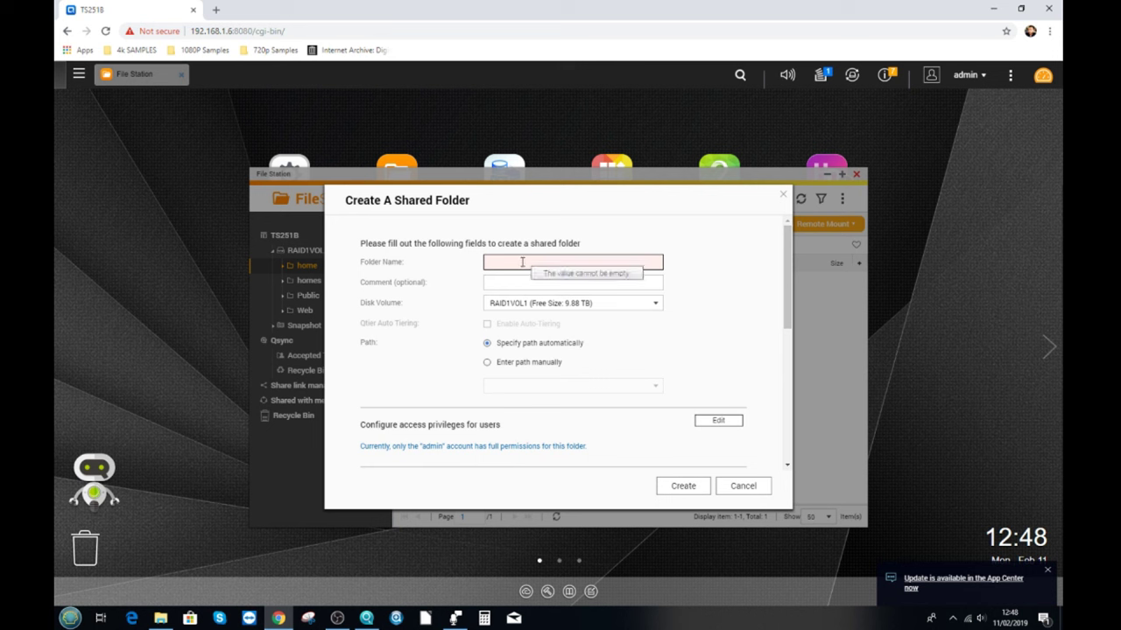
text(SHARE1)
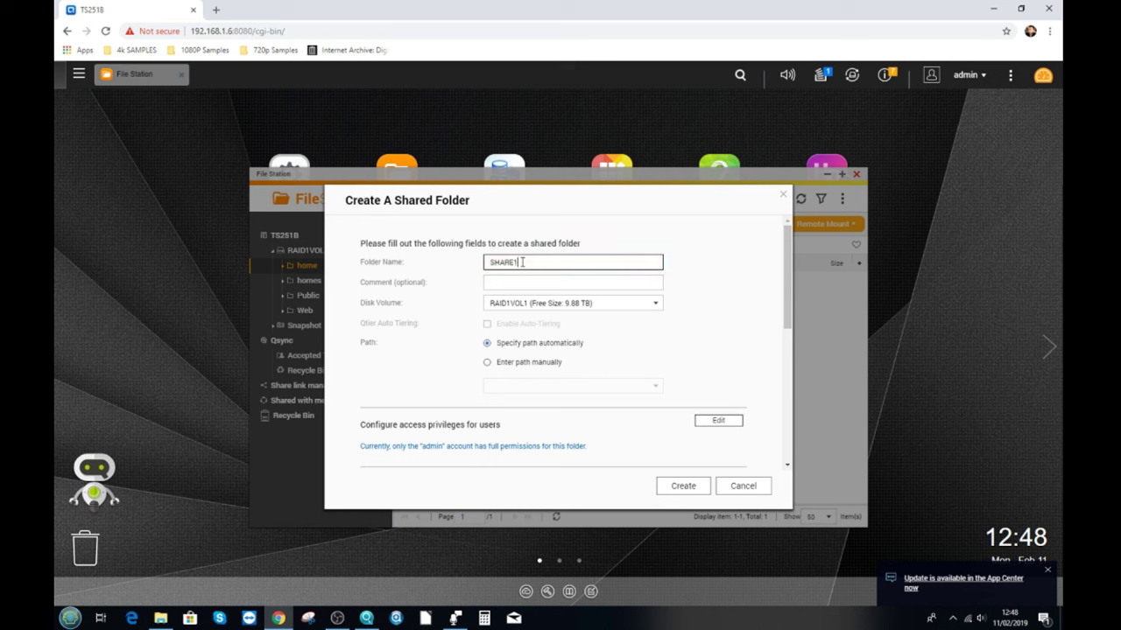
click(528, 280)
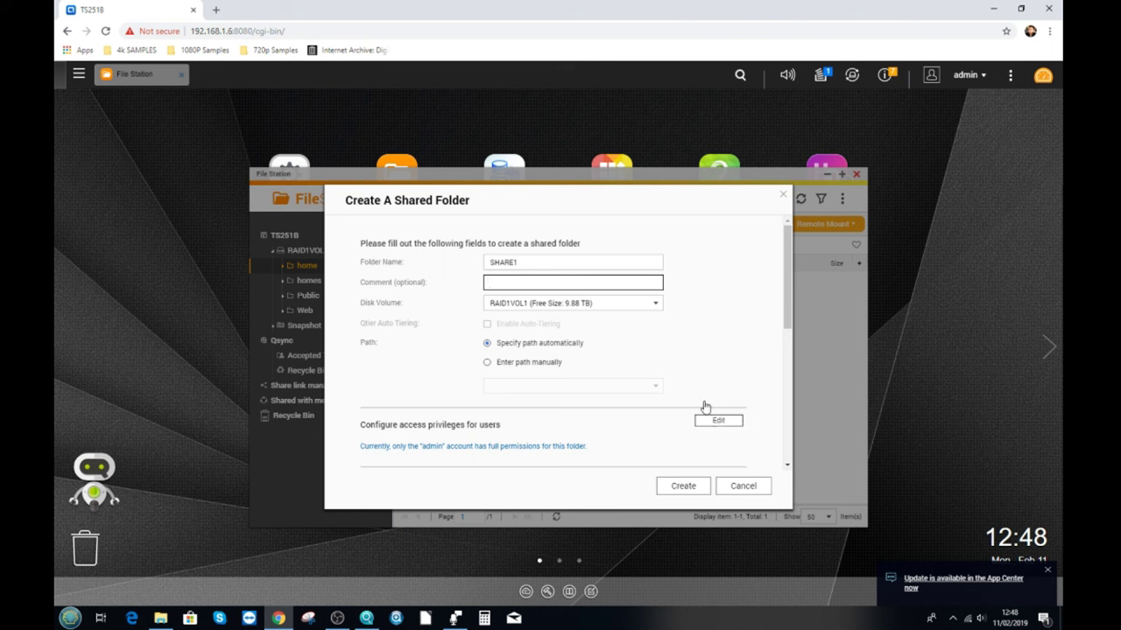
Confirm the Create A Shared Folder dialog so SHARE1 is added beside home, homes, Public and Web.
click(683, 487)
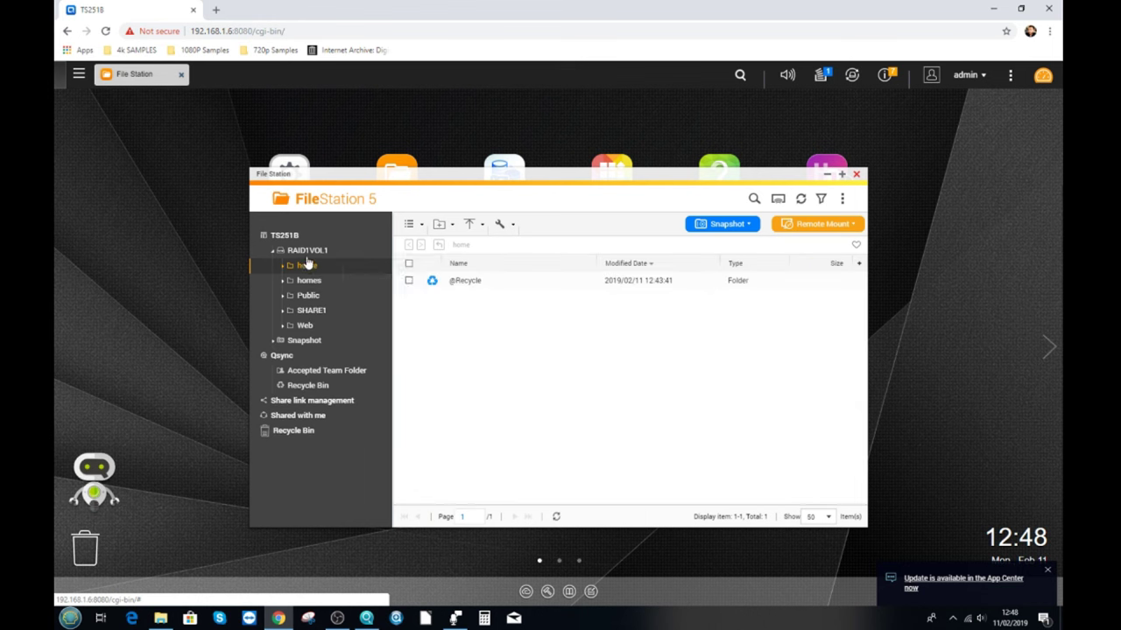
Open SHARE1 and add a new folder named PROOF from the file list's context menu.
click(306, 310)
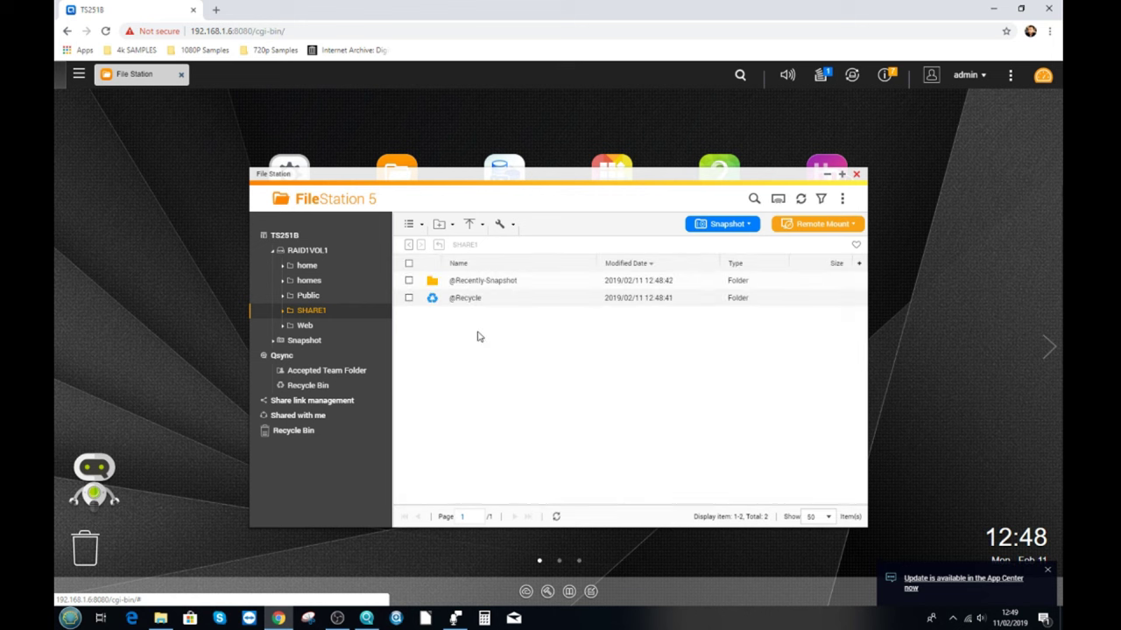
right_click(478, 332)
click(528, 371)
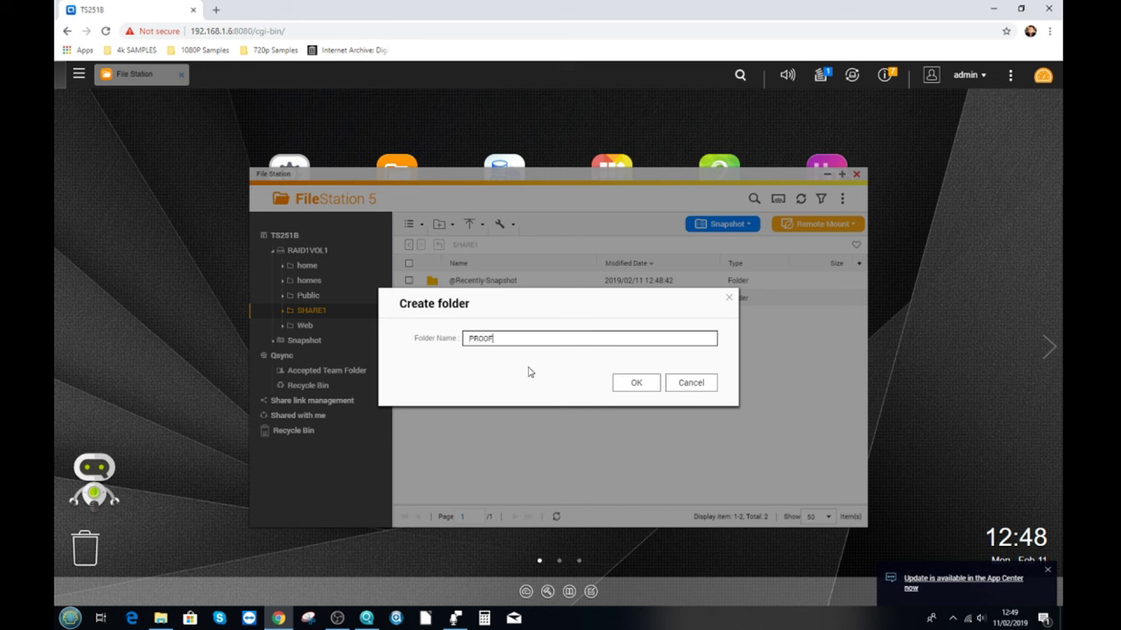
click(637, 383)
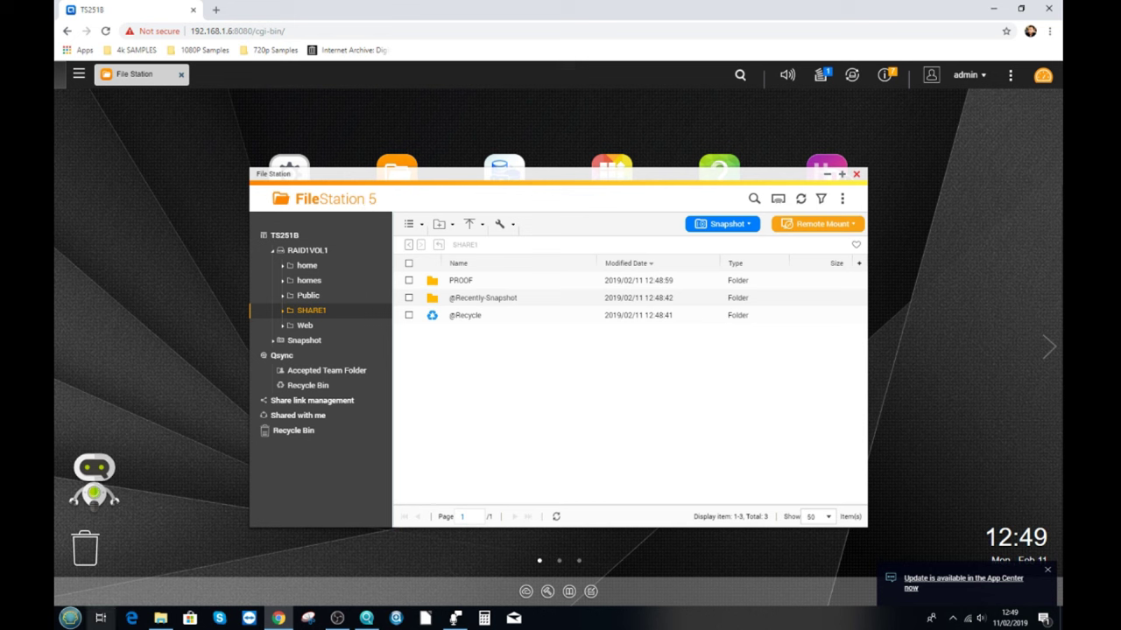
Open This PC in File Explorer from the Start menu, then minimize it.
click(70, 618)
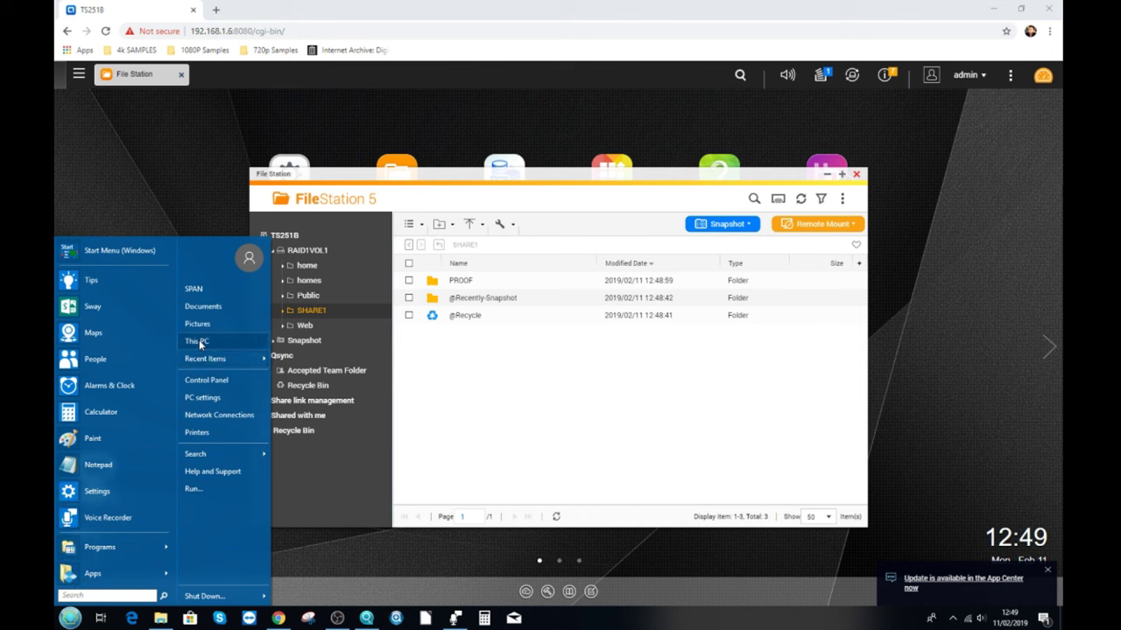
click(199, 340)
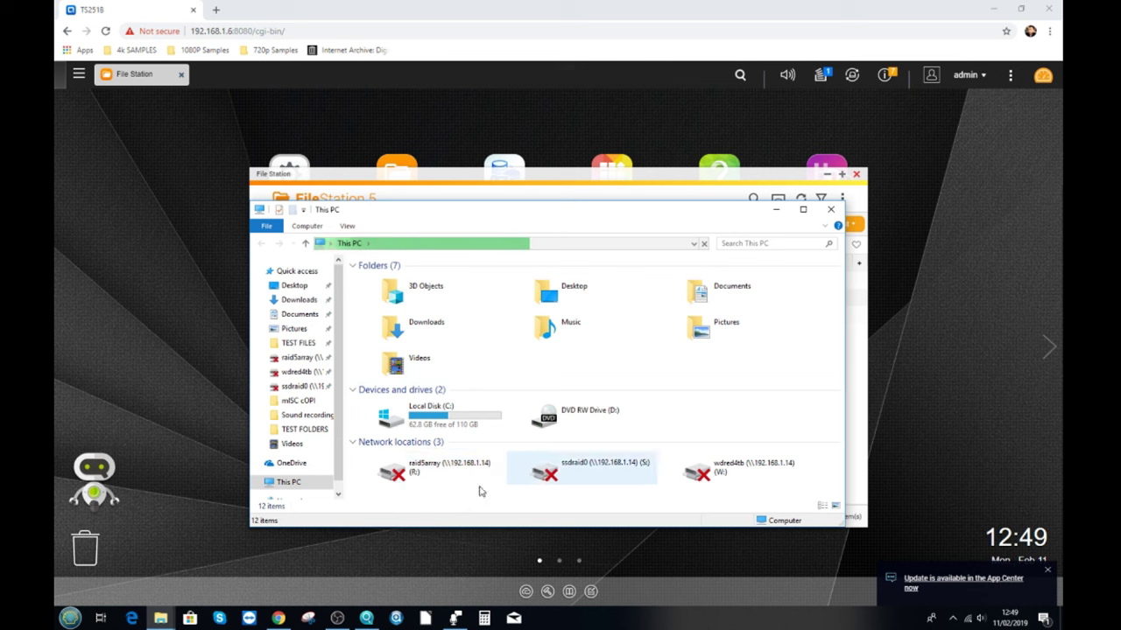
click(775, 209)
Connect to the NAS at 192.168.1.6 through Qfinder Pro's Network Drives, signing in with remembered admin credentials.
click(366, 618)
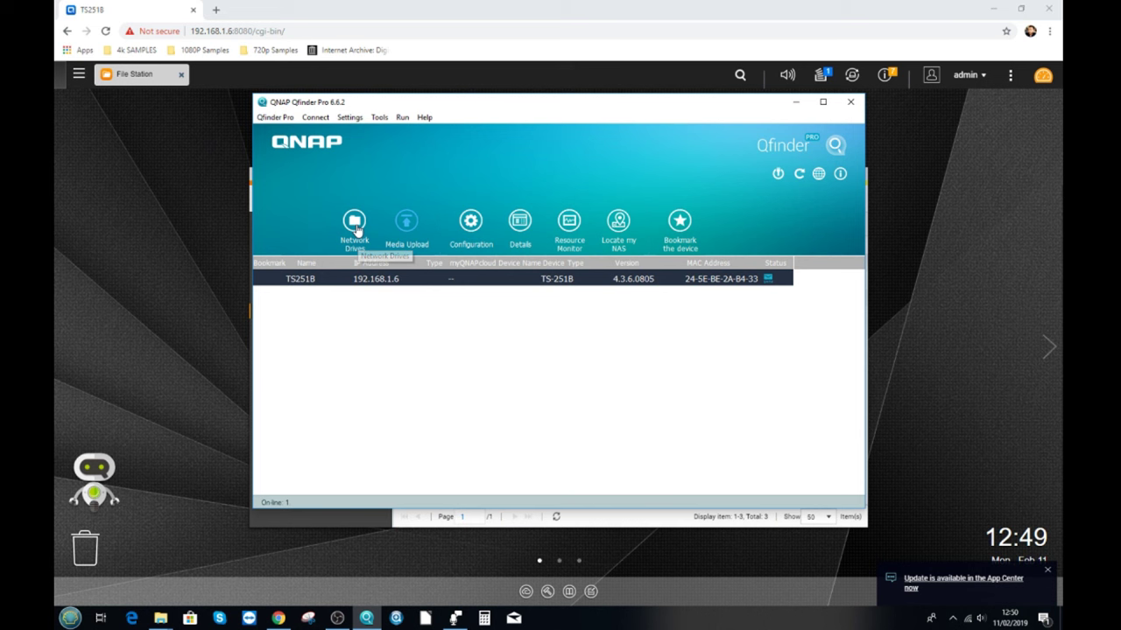
click(356, 229)
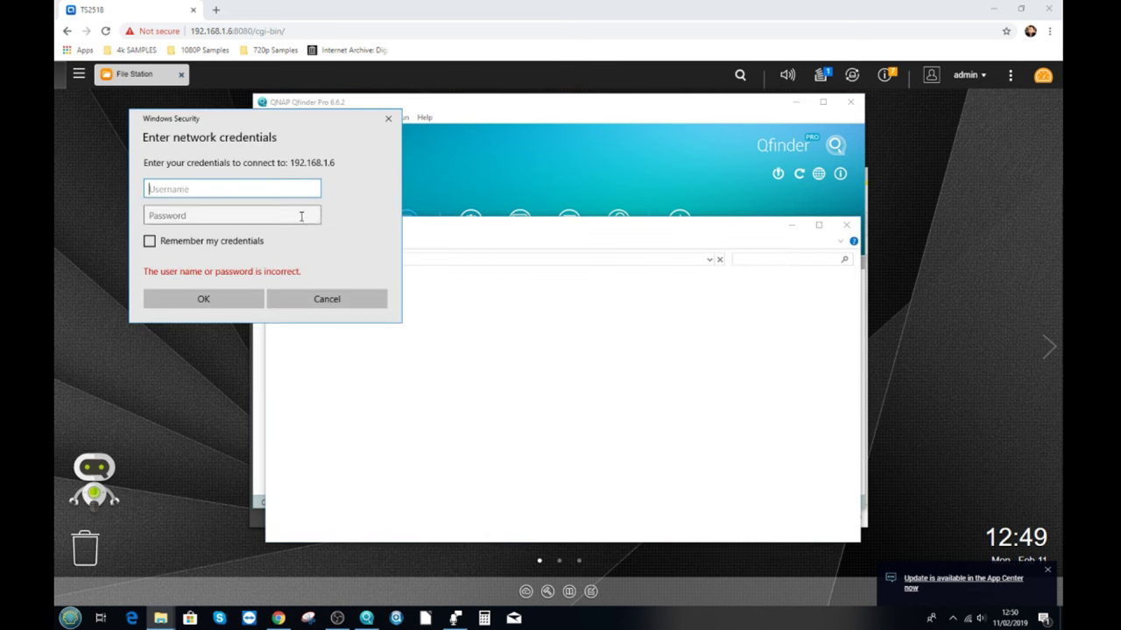
text(ADMIN)
key(Tab)
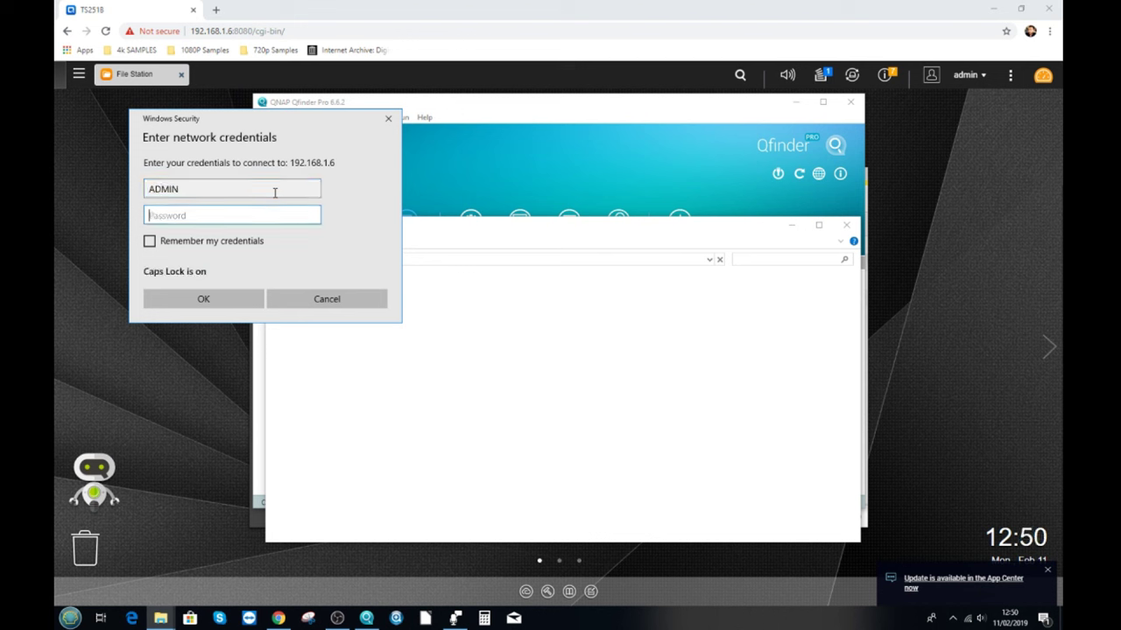
text(•••••••)
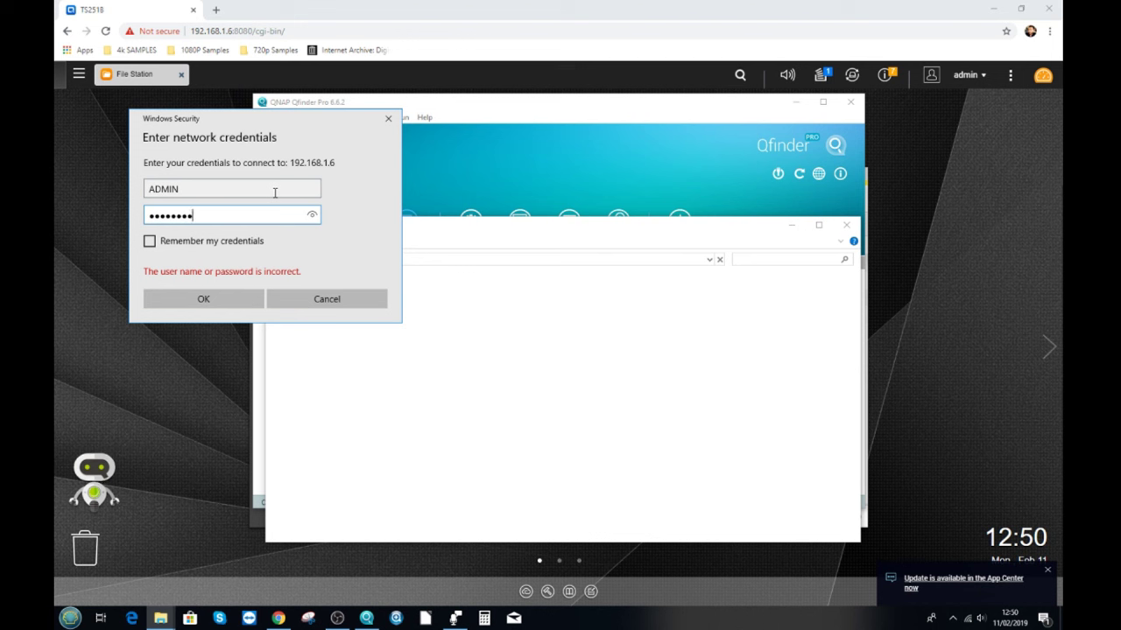
text(d)
click(313, 216)
click(149, 241)
click(227, 299)
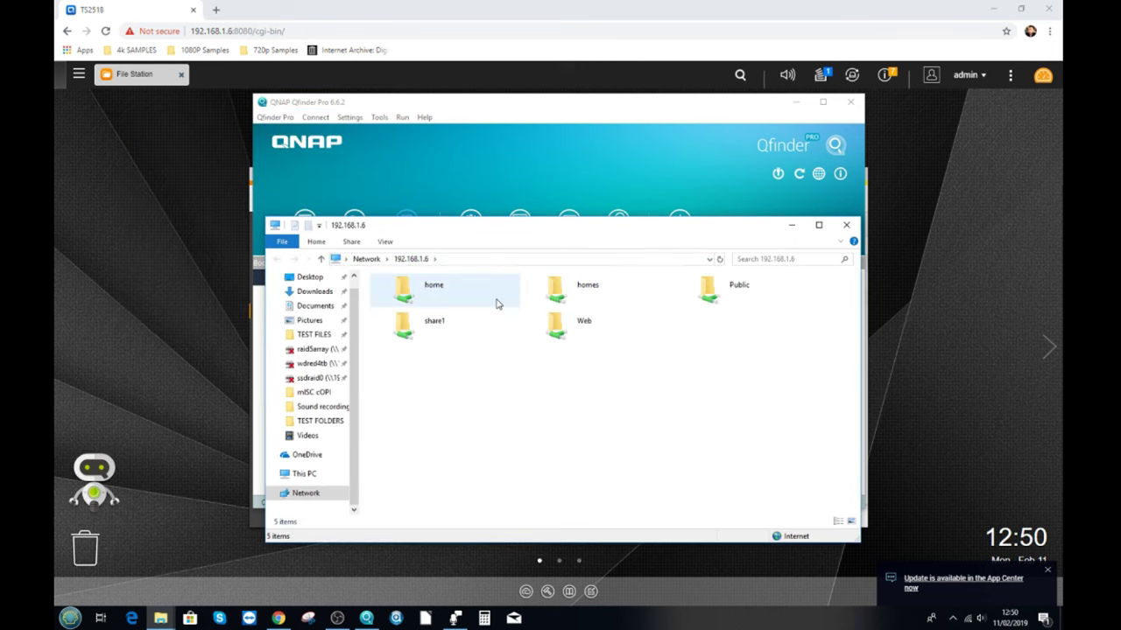
Map the share1 folder to drive letter Q: with Map network drive.
double_click(426, 327)
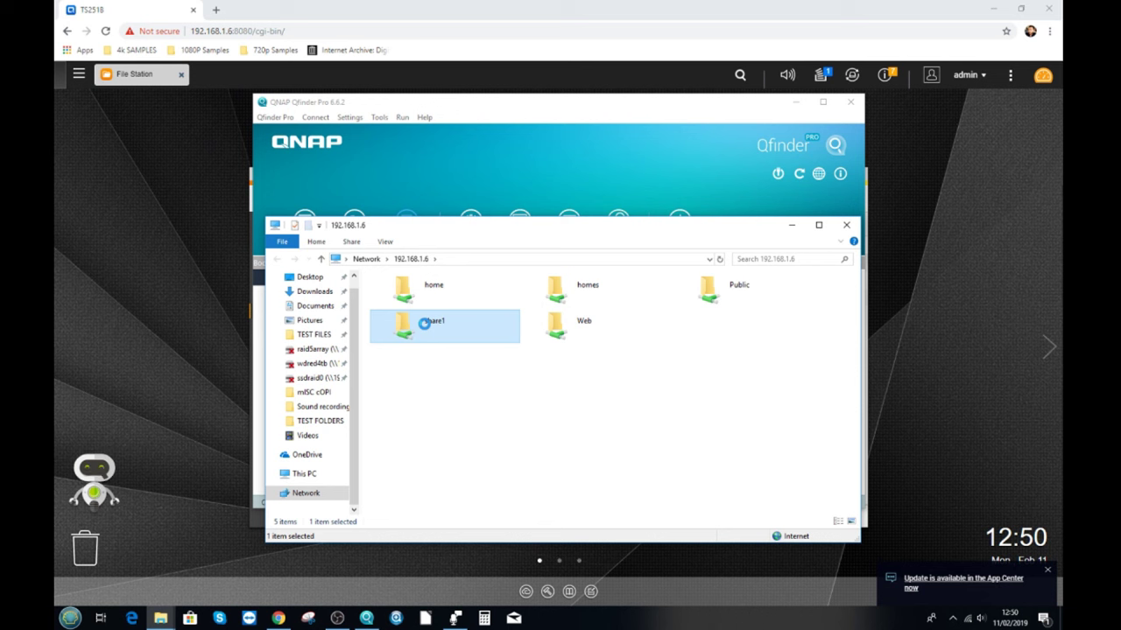
right_click(424, 324)
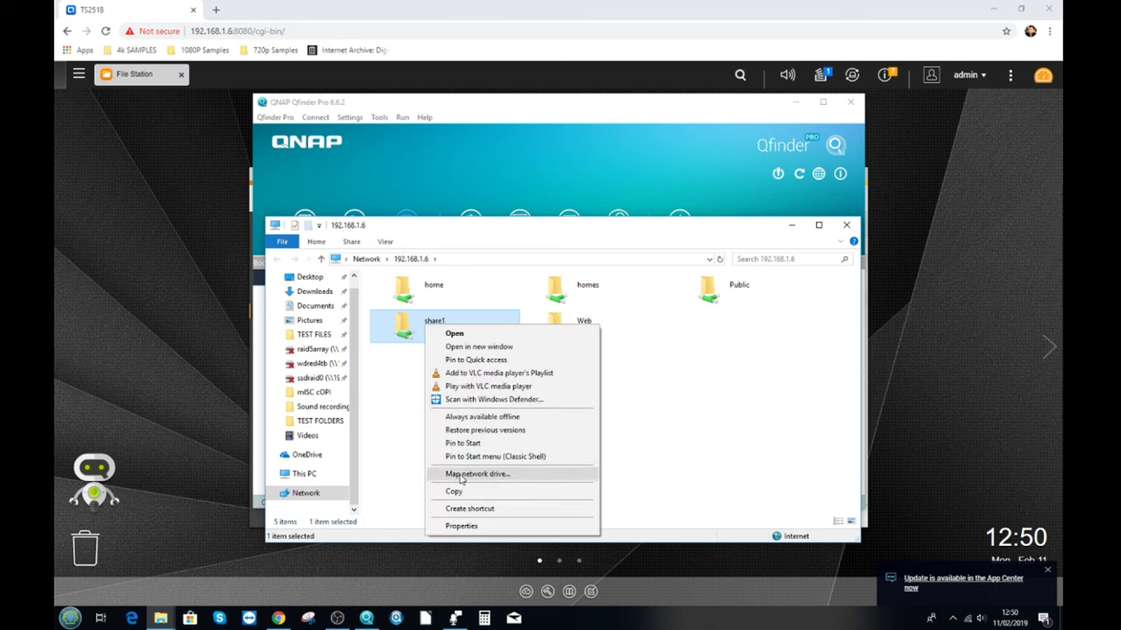
click(460, 474)
click(495, 374)
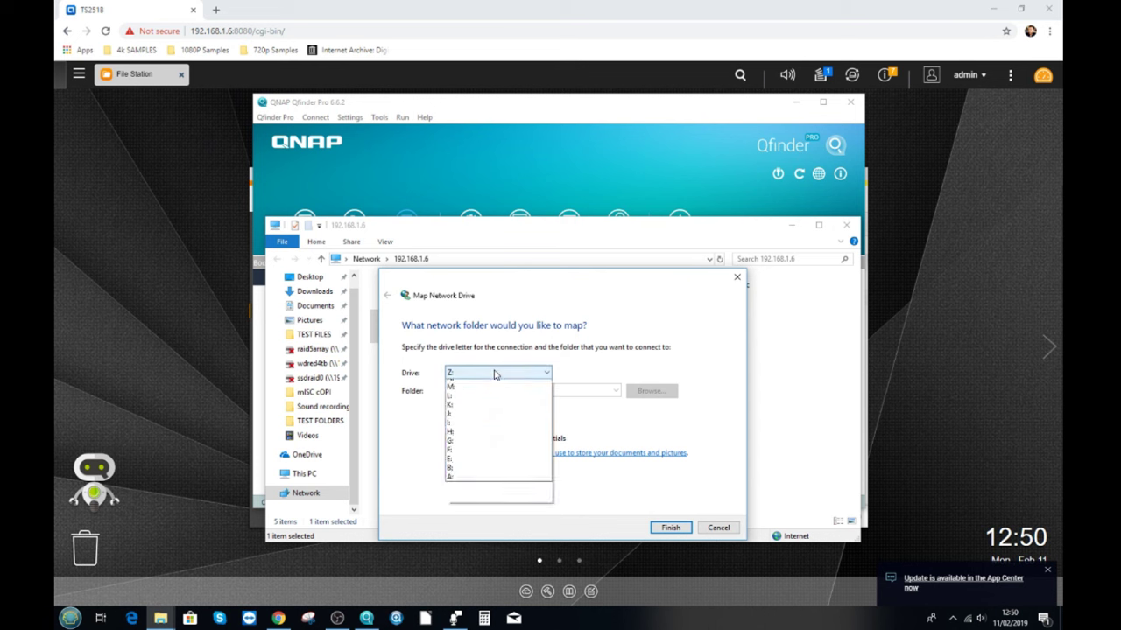
click(466, 469)
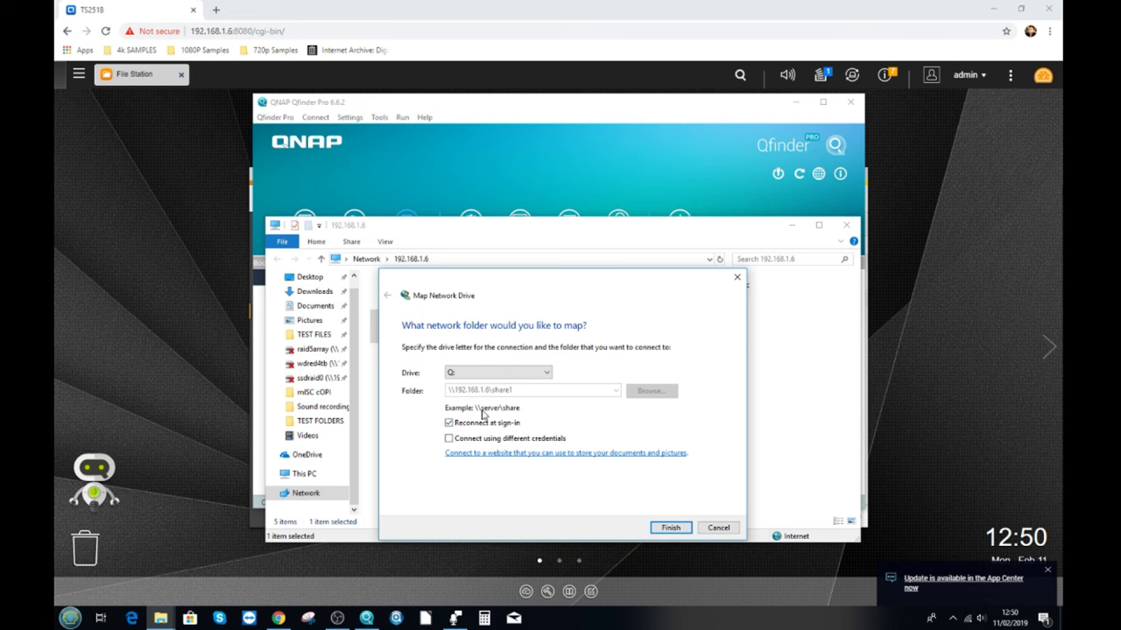
click(669, 528)
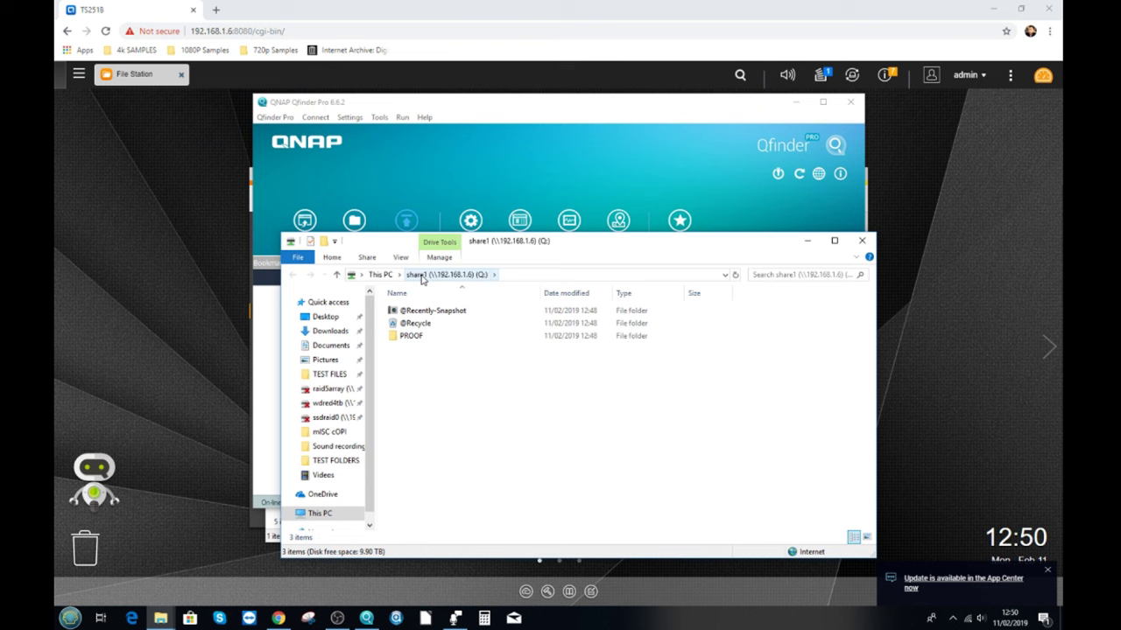
Open the share1 (Q:) drive from This PC, select PROOF, then close that Explorer window.
click(380, 274)
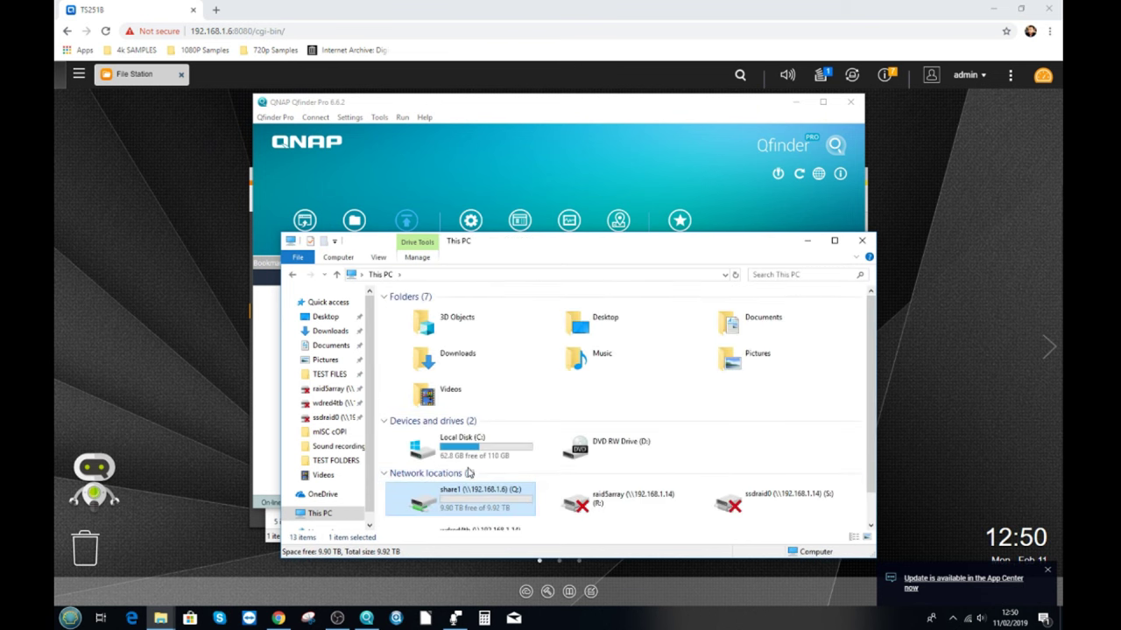
double_click(463, 505)
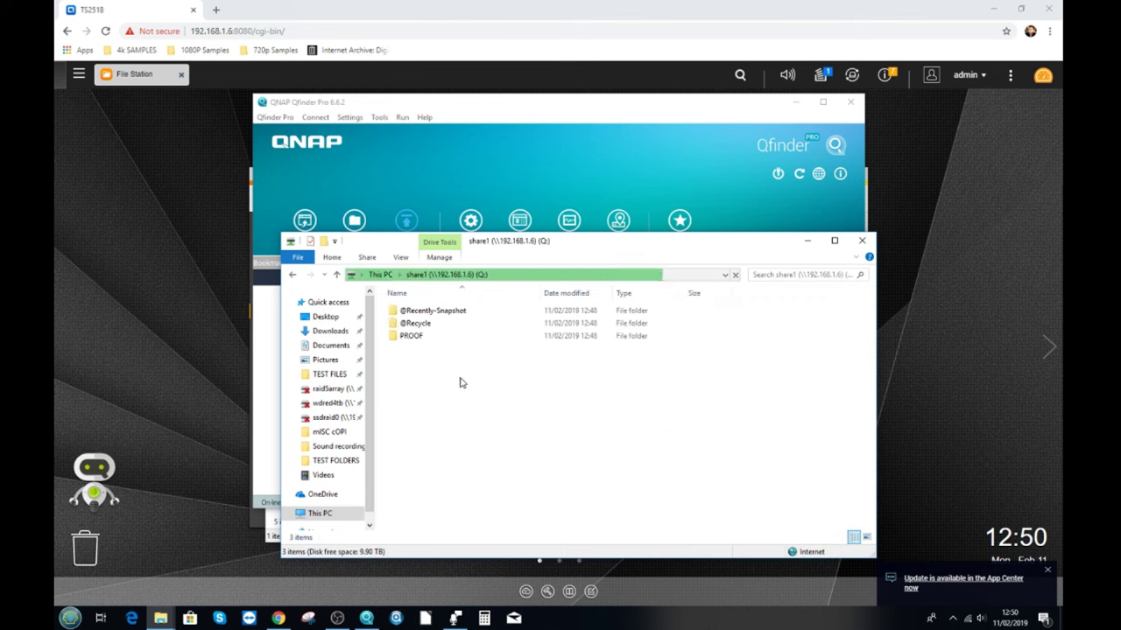
click(416, 337)
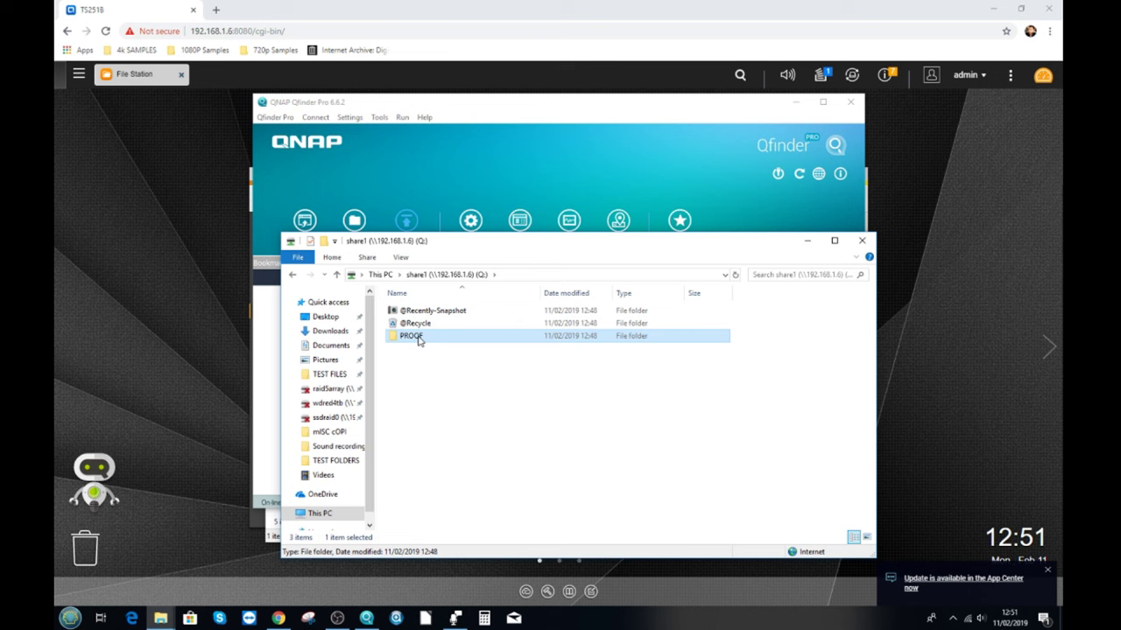
click(862, 240)
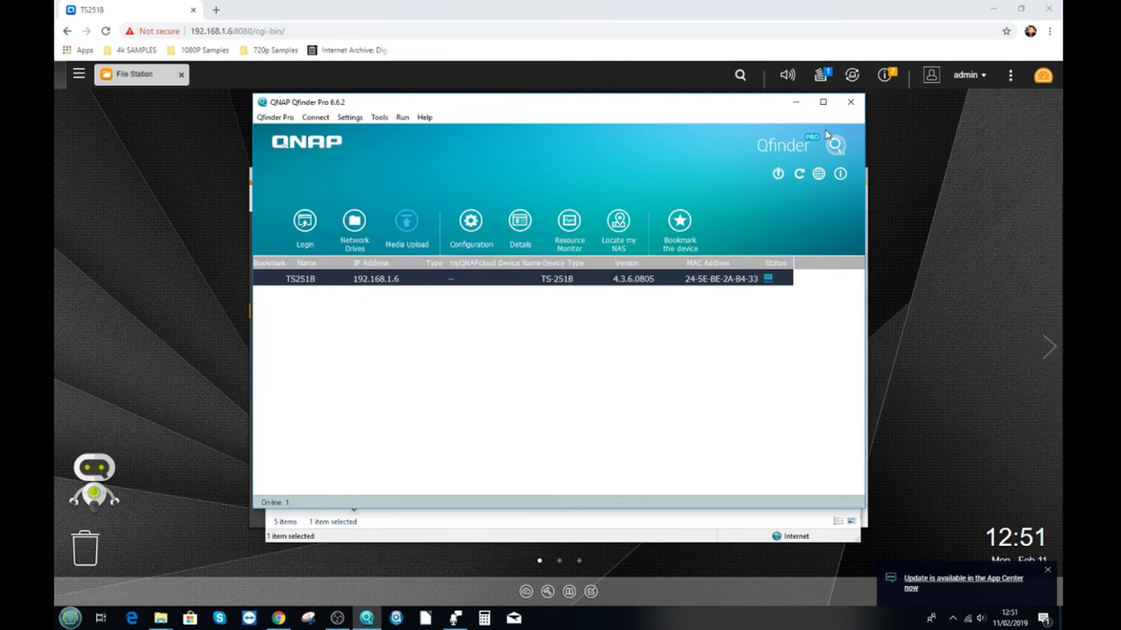